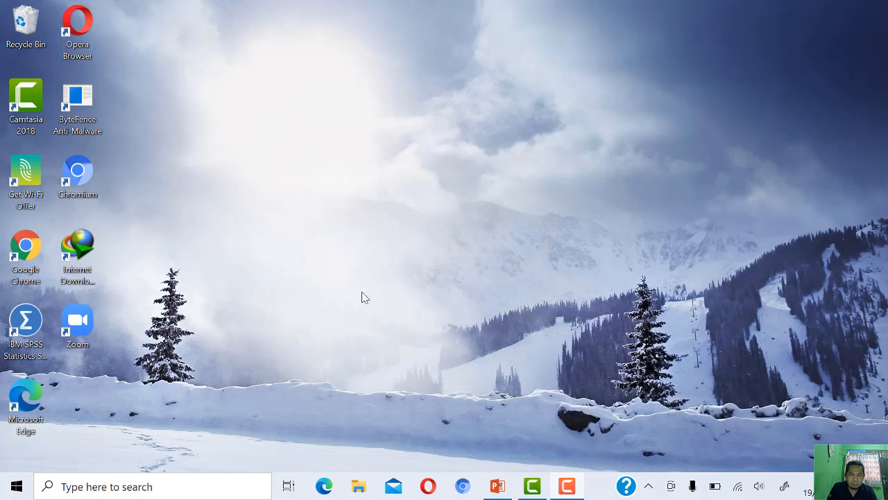
- Open the workbook "data puskesmas kab lab batu" from the Documents folder in File Explorer
left_click(362, 486)
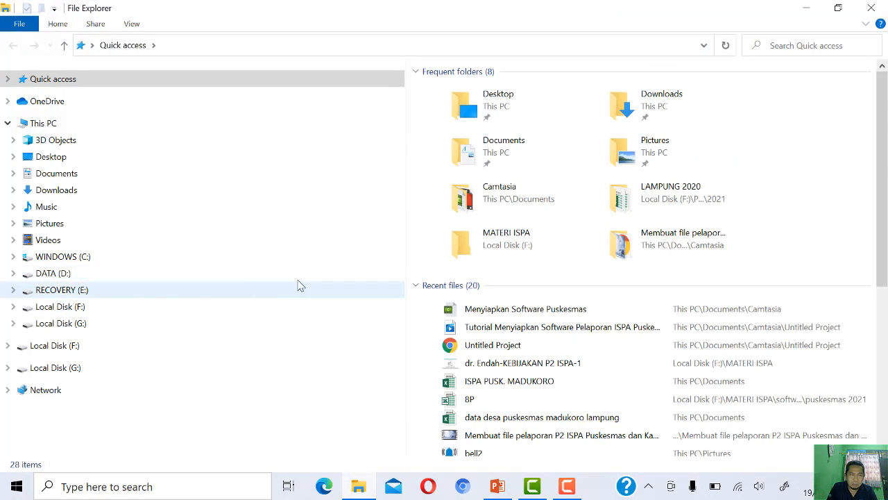
left_click(77, 175)
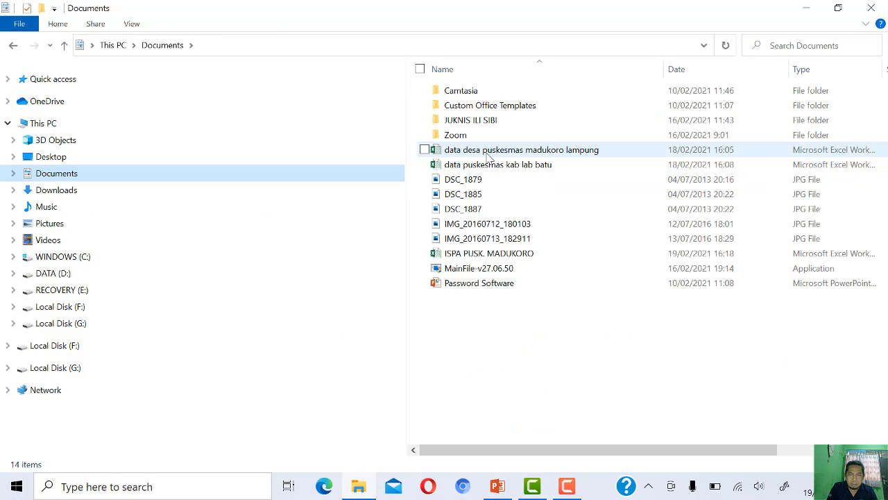
left_click(485, 151)
double_click(484, 169)
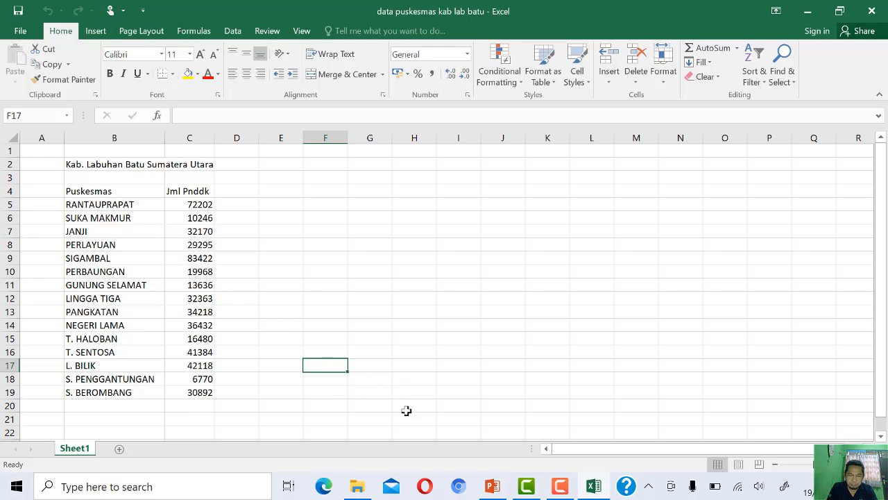
- Number the puskesmas rows from 1 to 15 in column A, beginning at cell A5 beside RANTAUPRAPAT
left_click(57, 204)
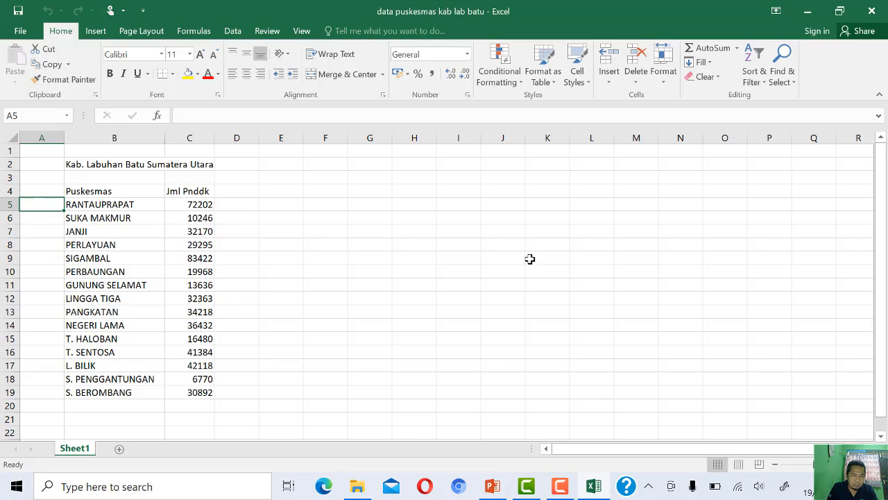
type("1")
key("Return")
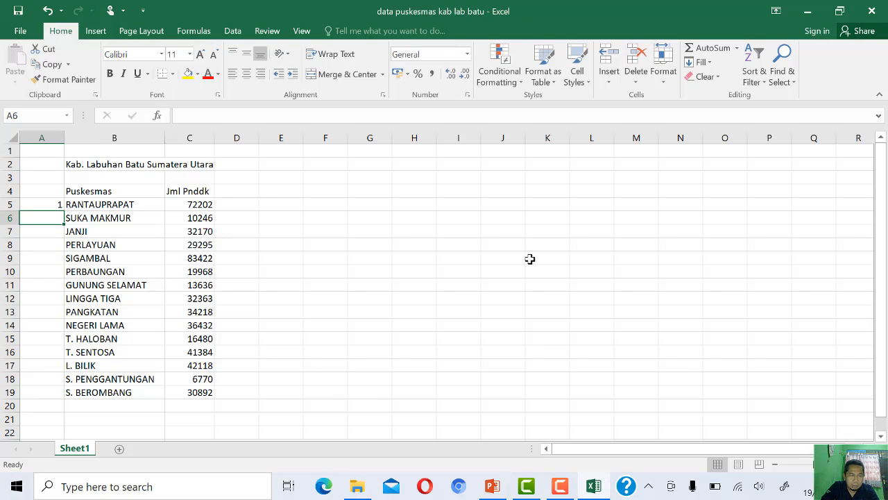
type("2")
key("Return")
type("3")
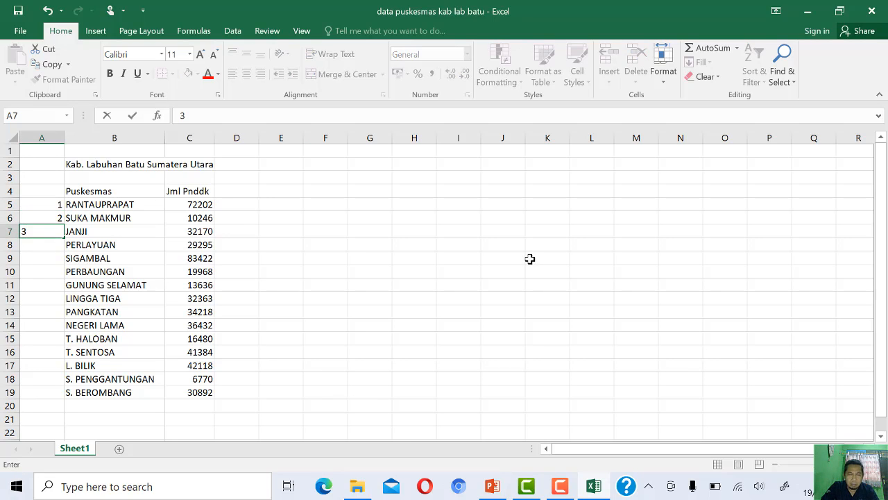
key("Return")
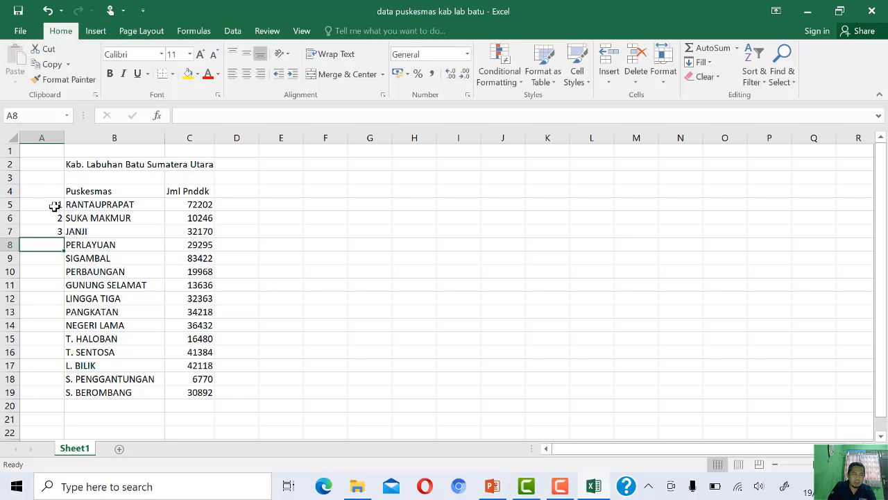
left_click_drag(54, 206, 51, 405)
left_click(288, 337)
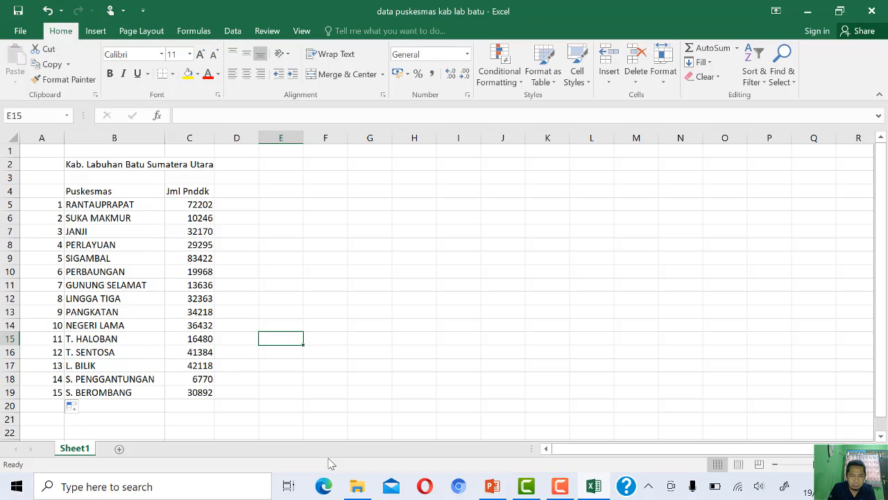
- Open the 15G workbook from MATERI ISPA > software ispa > kabupaten 2021 on Local Disk (F:) in File Explorer
left_click(358, 486)
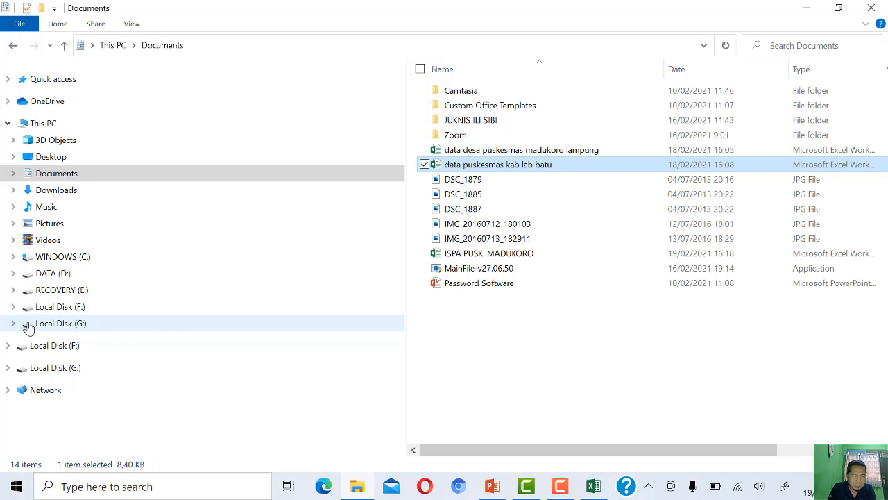
left_click(13, 306)
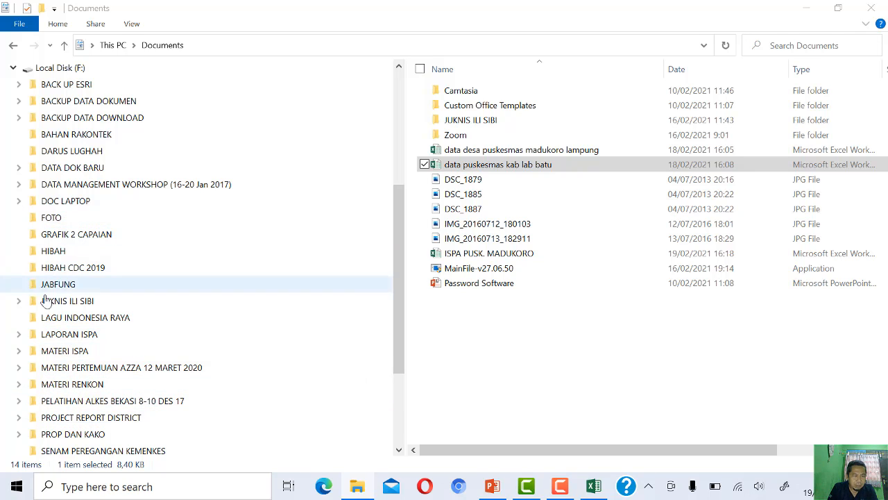
left_click(19, 350)
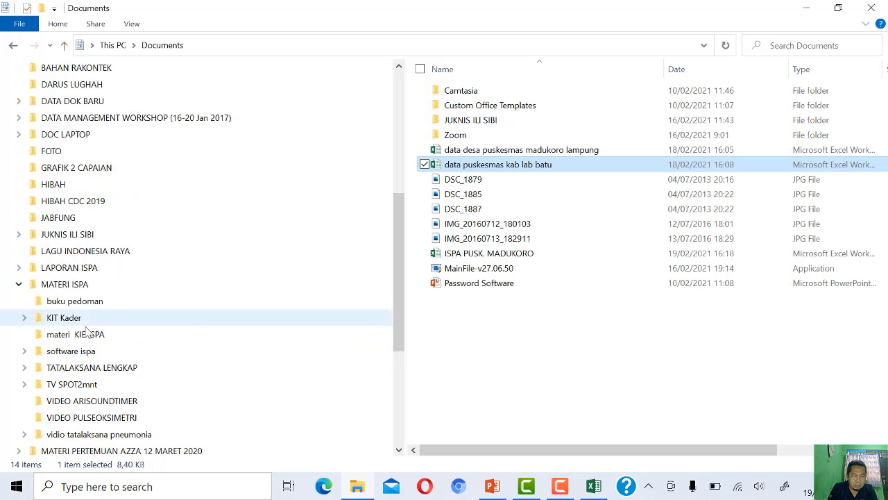
left_click(83, 352)
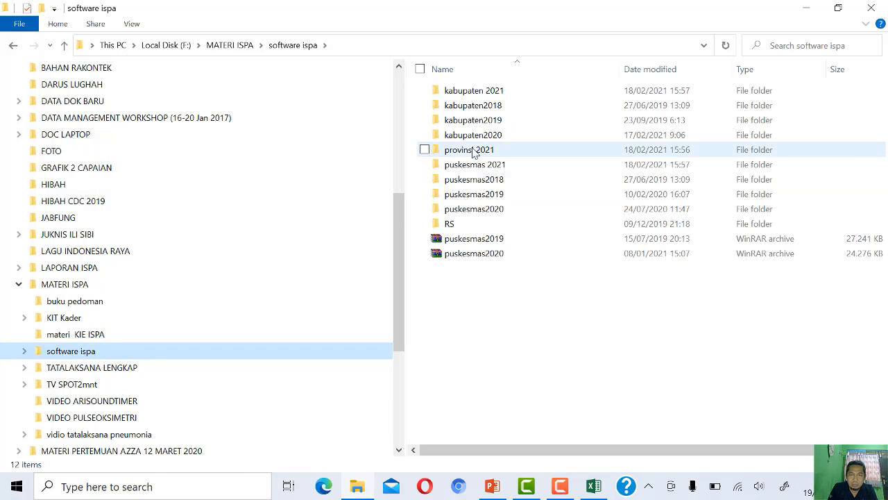
double_click(490, 93)
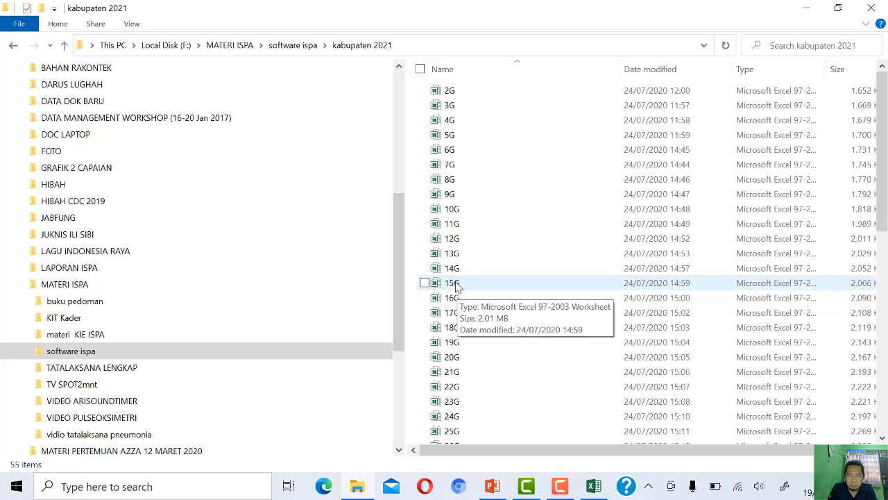
key("alt+Tab")
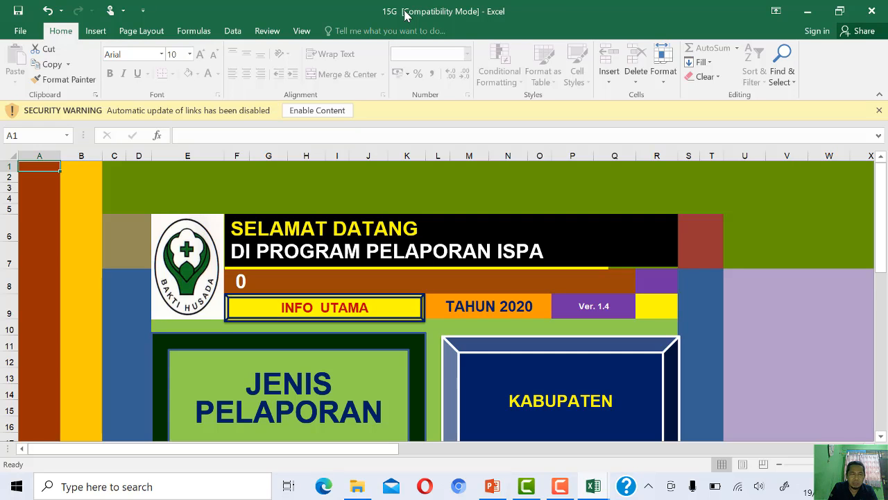
- Save a copy of the workbook in Documents as "ISPA KAB LABUHAN BATU" in Excel Workbook format
left_click(35, 32)
left_click(46, 143)
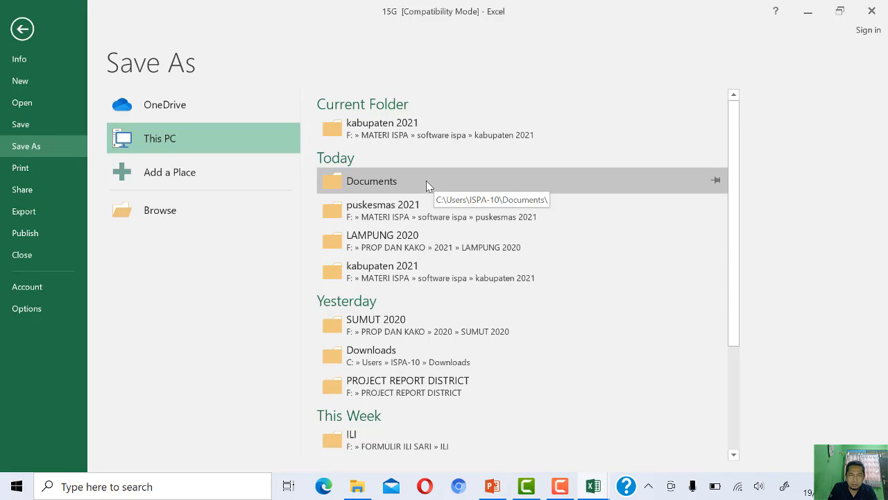
left_click(380, 187)
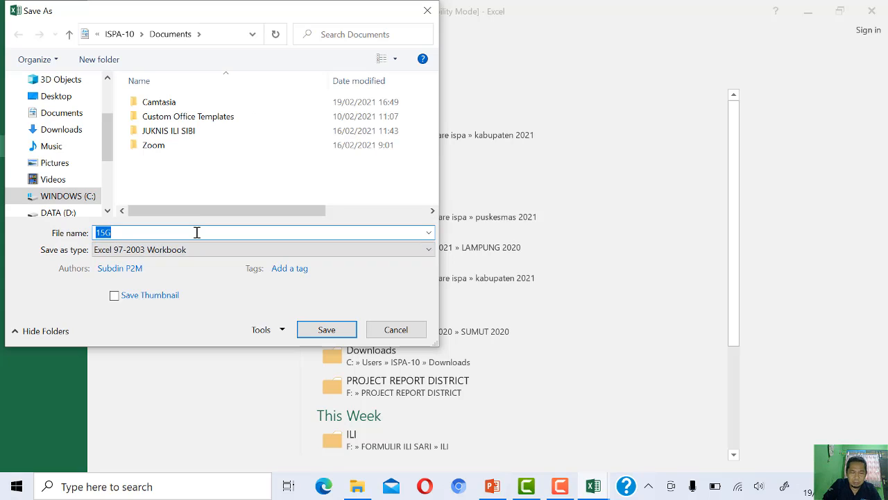
type("ISPA")
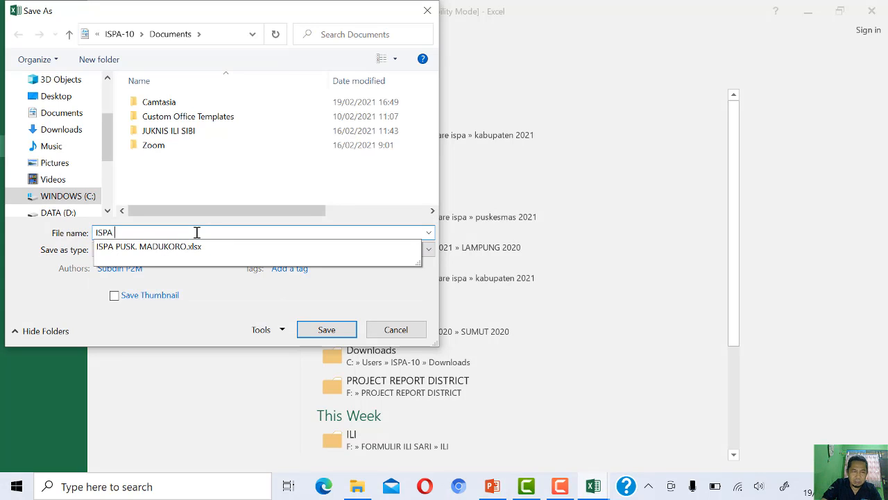
type(" KAB LA")
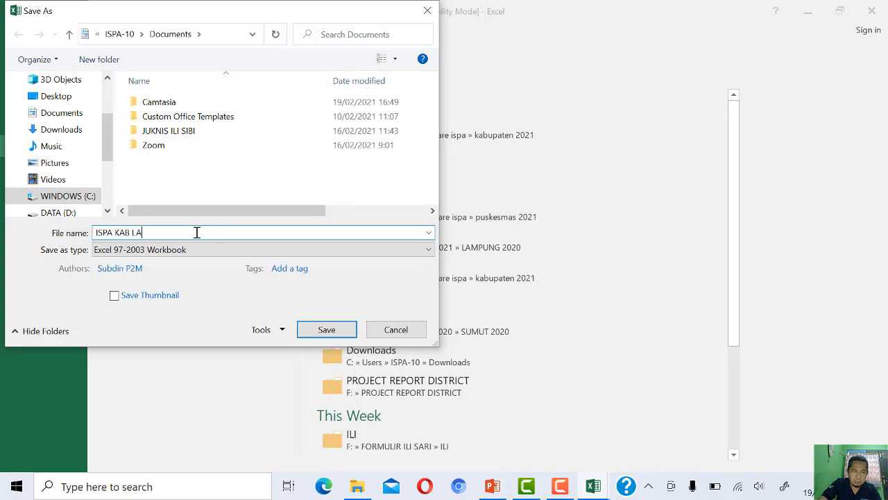
type("BUHAN BATU")
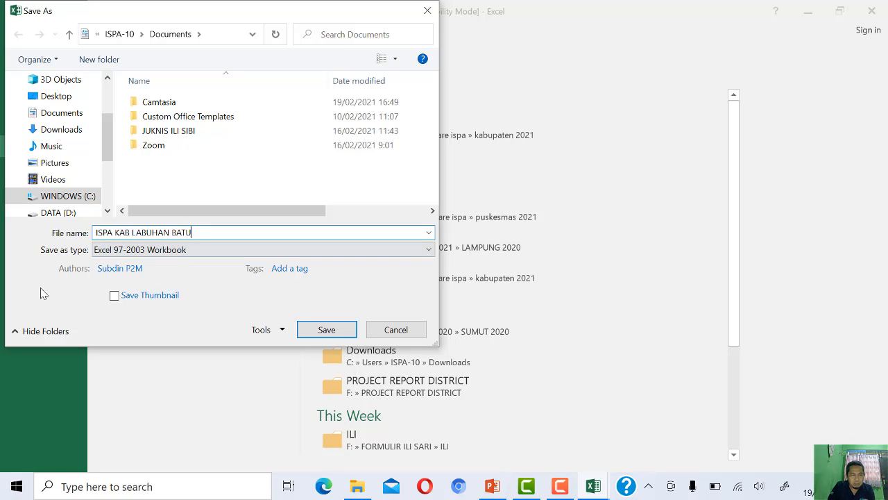
left_click(145, 251)
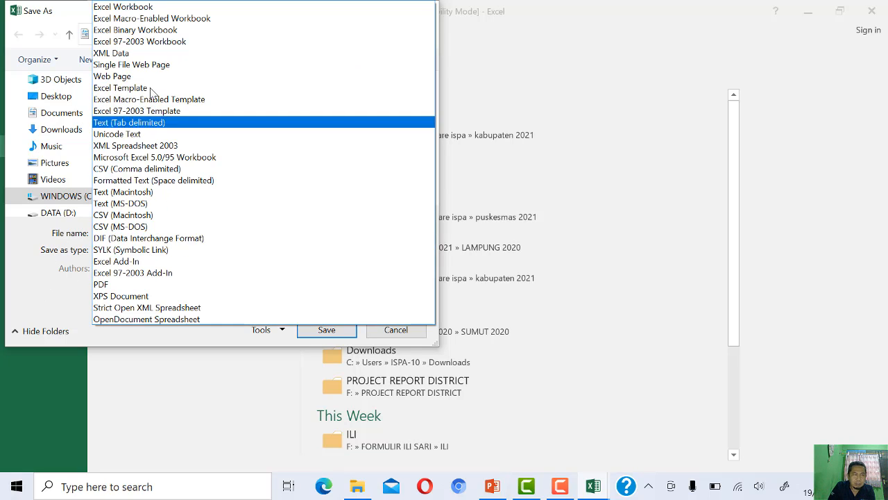
left_click(151, 7)
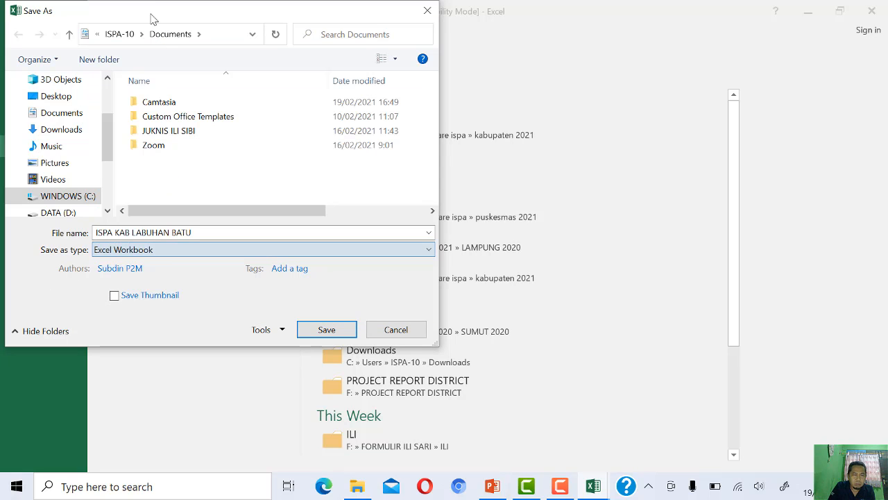
left_click(326, 330)
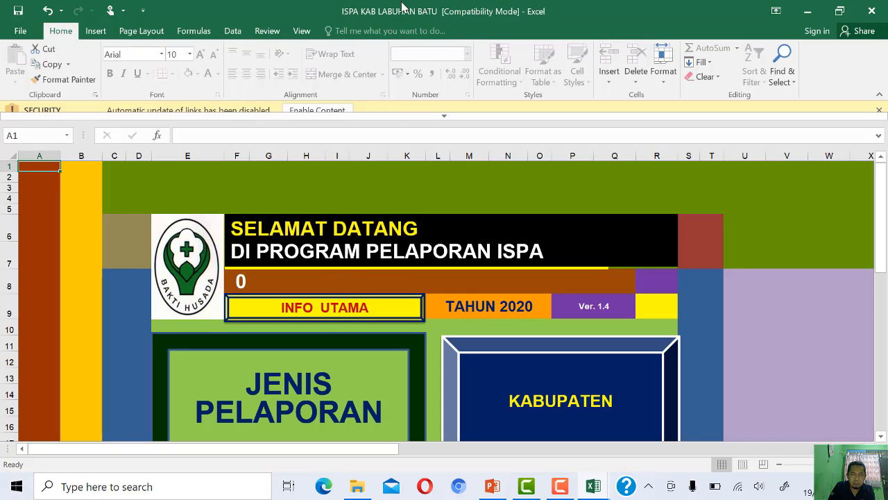
- Go to the INFO UTAMA sheet and remove its sheet protection so the reporting year can be edited
left_click(335, 311)
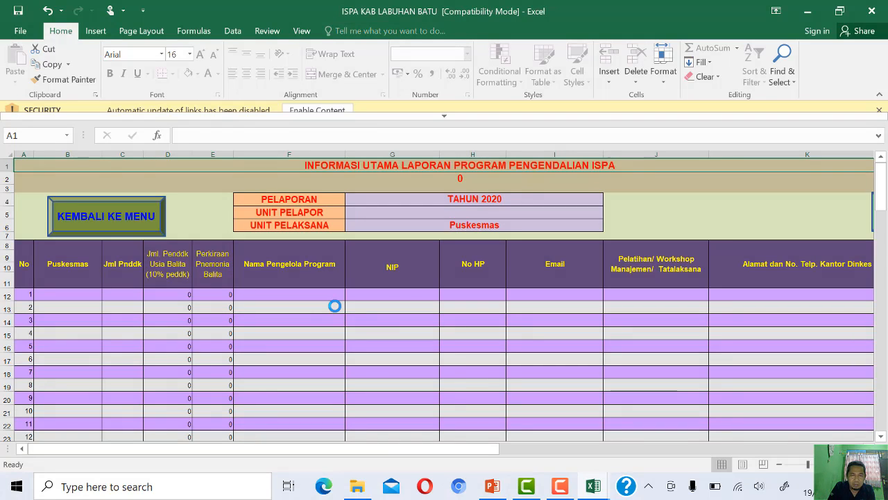
left_click(481, 199)
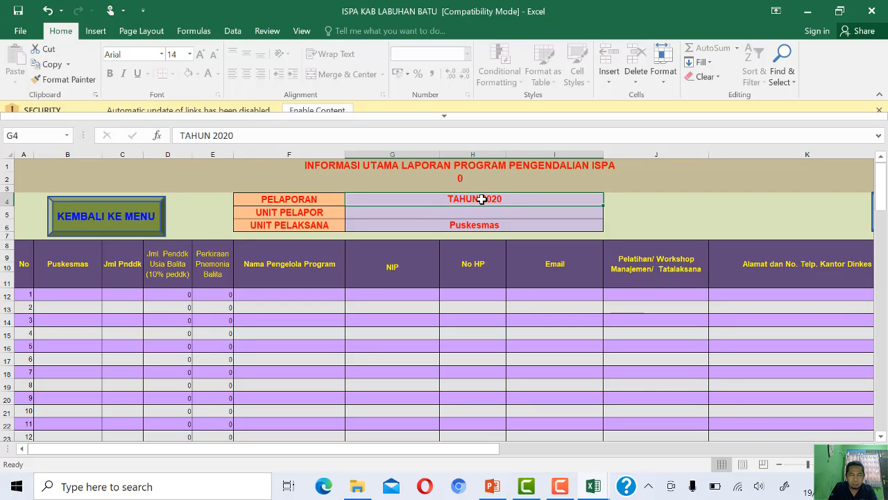
left_click(267, 33)
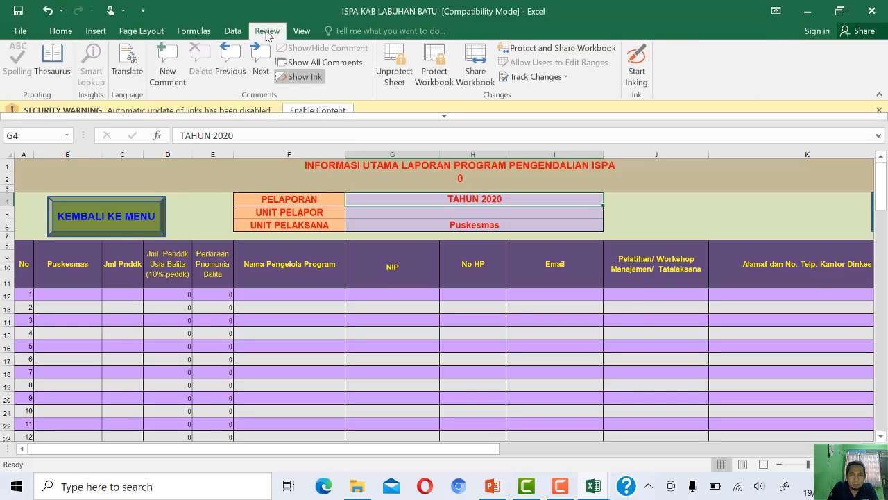
left_click(387, 72)
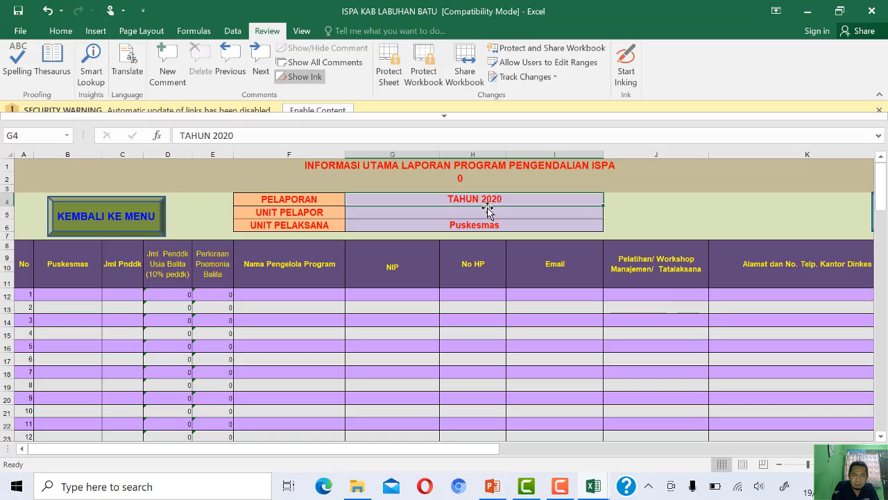
- Replace all occurrences of 2020 with 2021 in the INFO UTAMA sheet
key("ctrl+h")
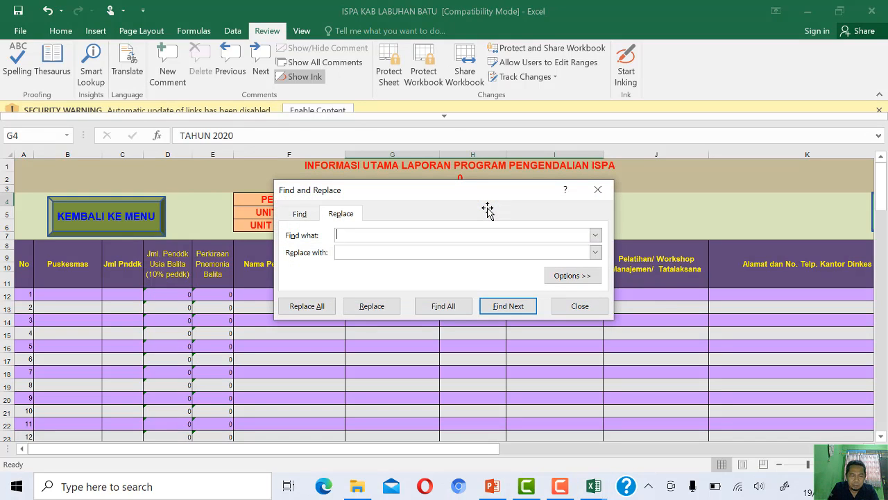
type("2021")
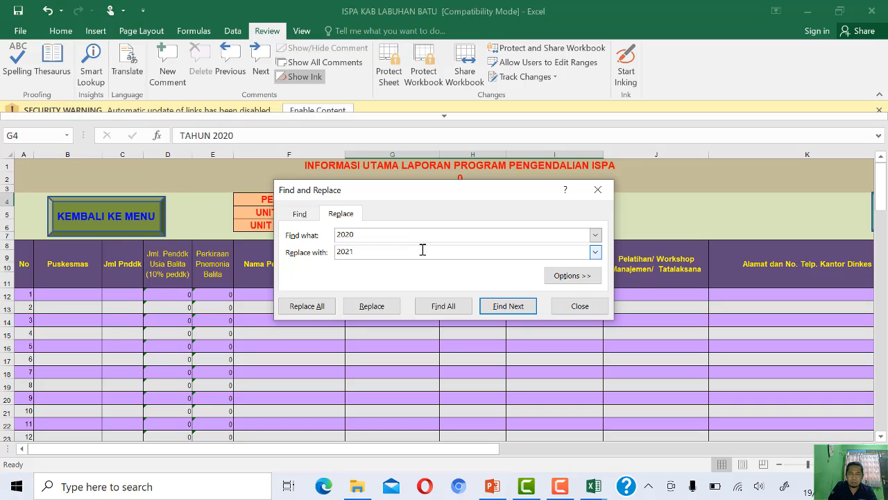
left_click(321, 306)
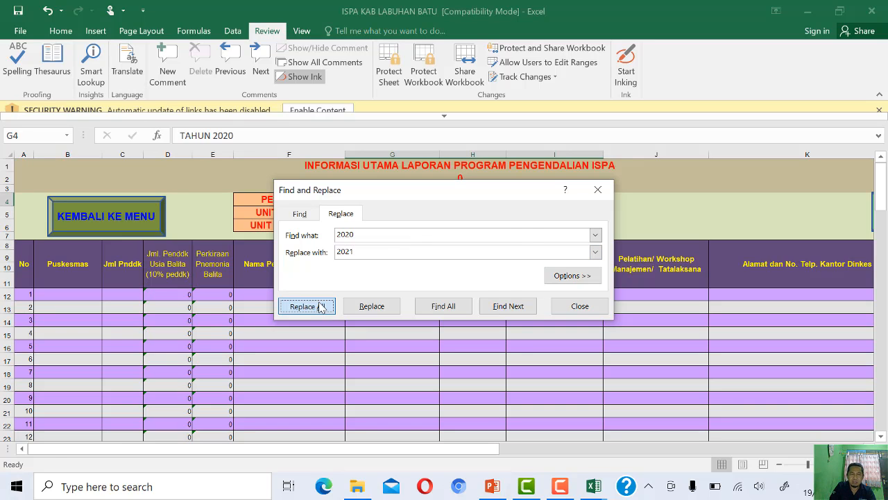
left_click(448, 281)
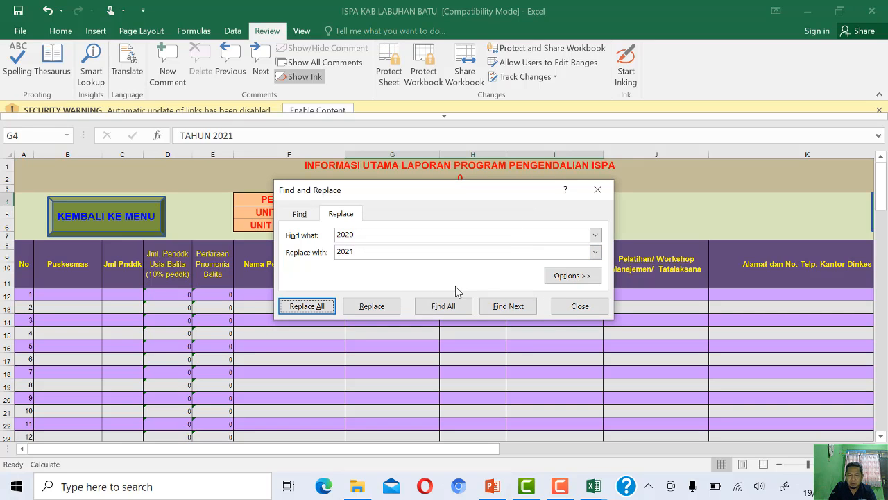
left_click(576, 306)
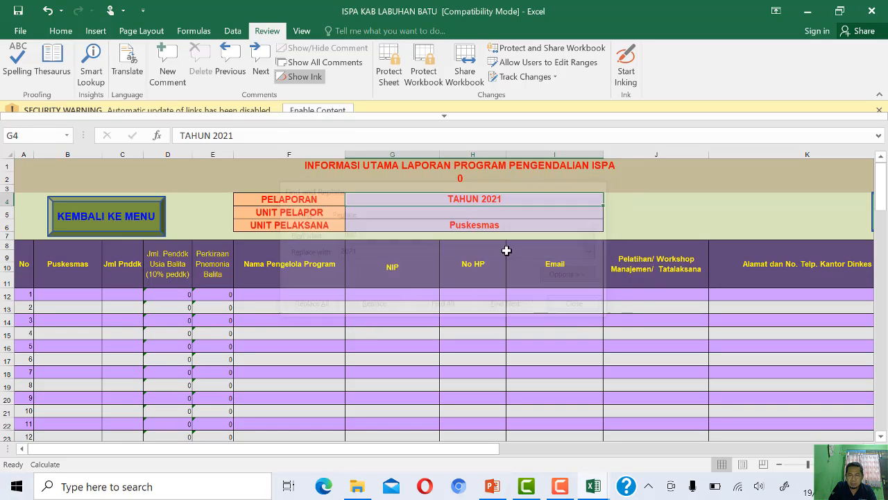
- Enter "DINKES KAB. LABUHAN BATU, SUMUT" as the UNIT PELAPOR in the INFO UTAMA sheet
left_click(466, 210)
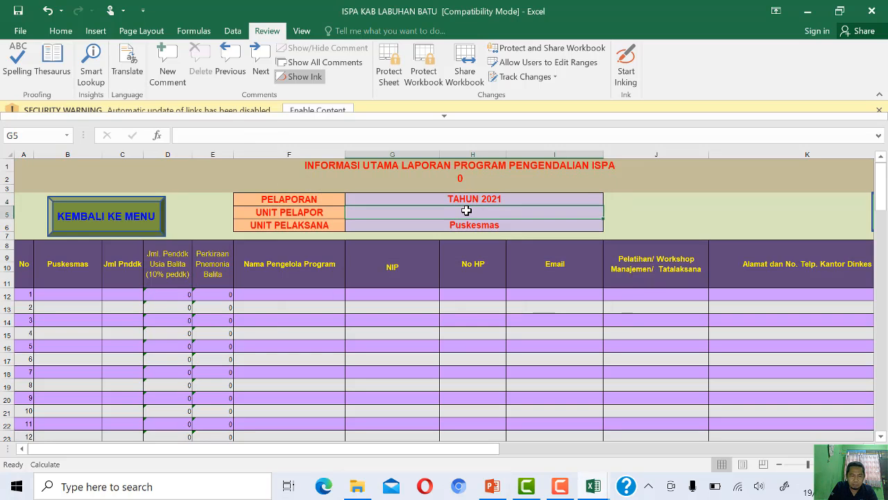
type("D")
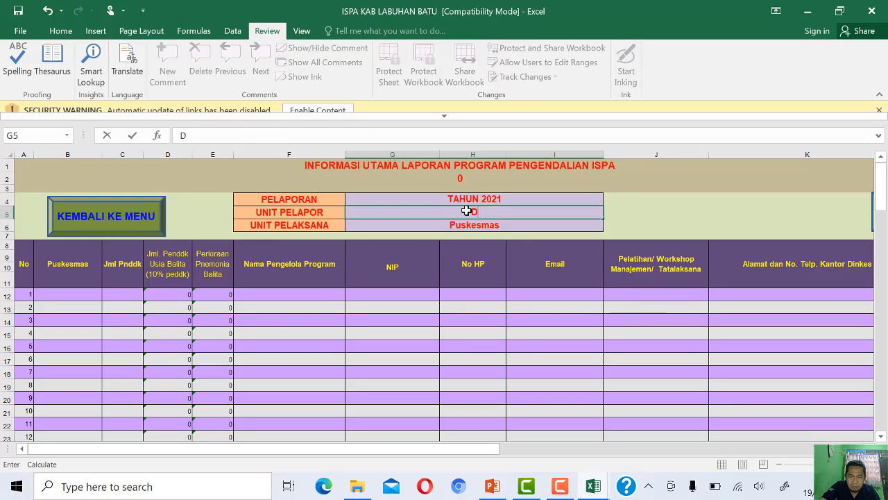
type("INKES KAB. ")
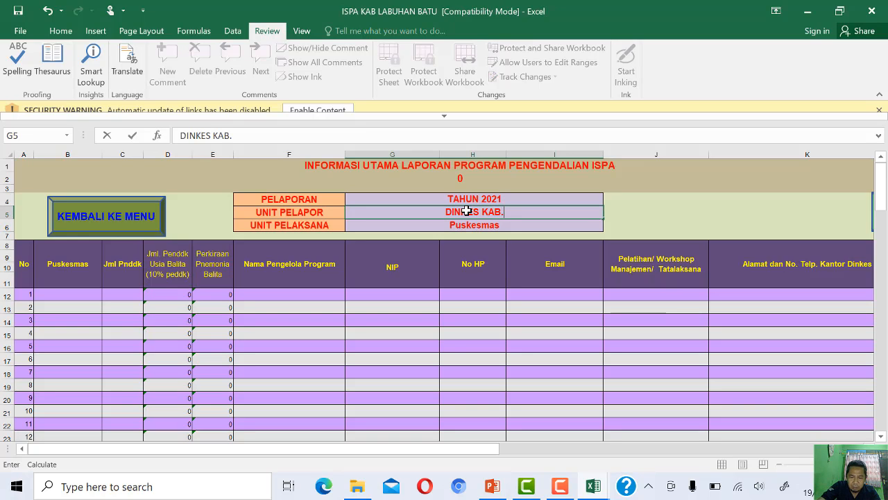
type("LABUHAN ")
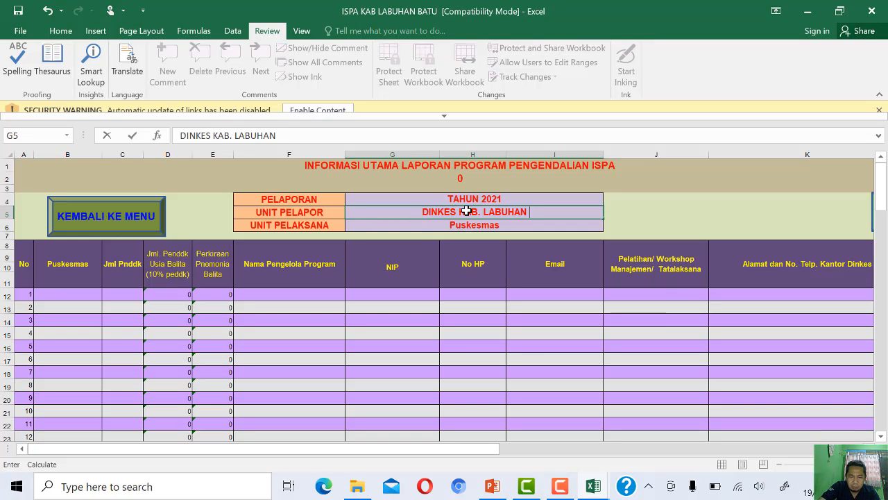
type("BATU, SUMUT")
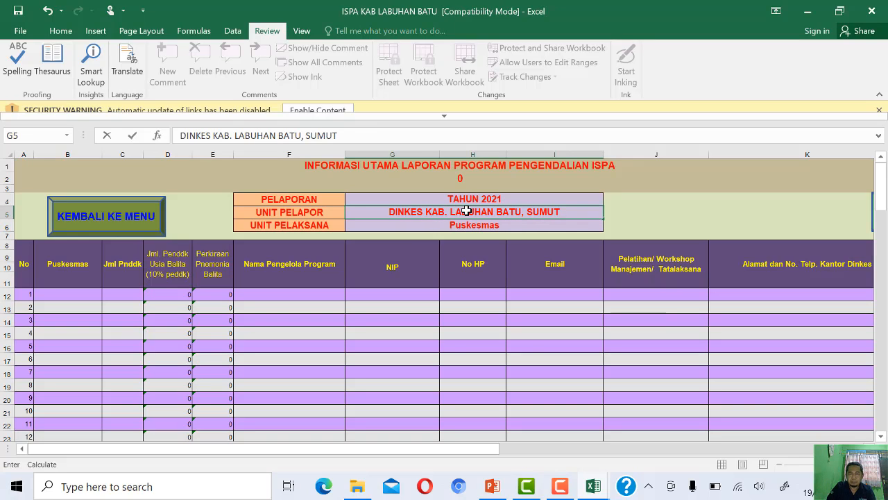
key("Return")
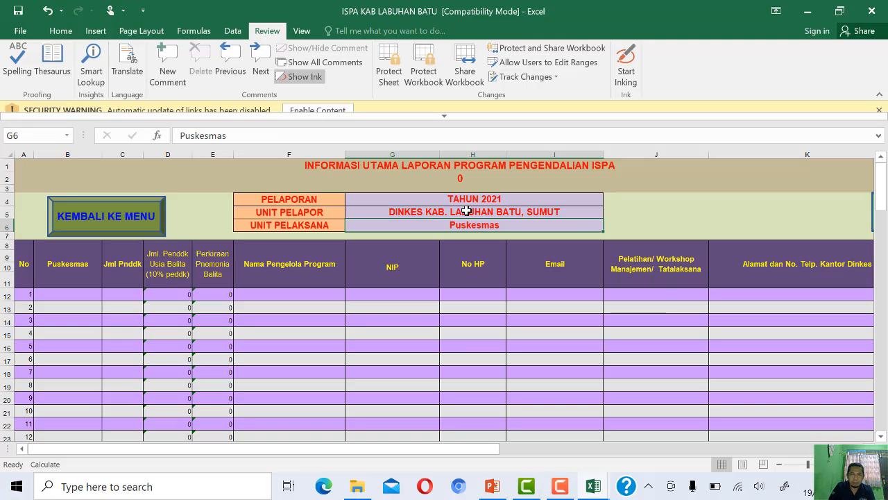
- Copy the 15 puskesmas names and their population figures (B5:C19) from the "data puskesmas kab lab batu" workbook
left_click(59, 296)
left_click(447, 225)
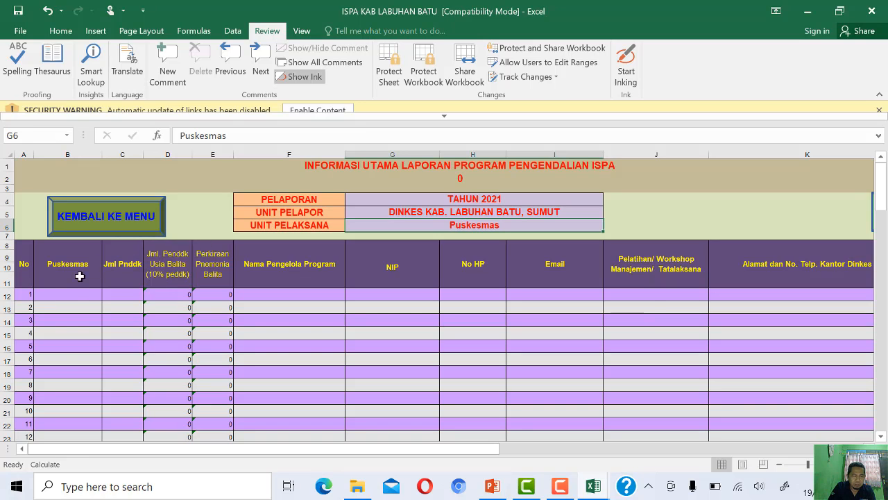
scroll(67, 287, "down", 2)
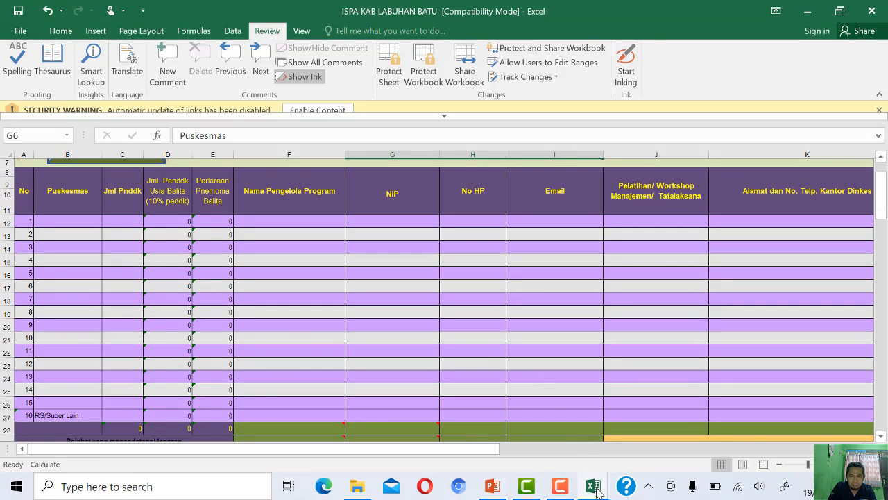
mouse_move(595, 489)
left_click(526, 446)
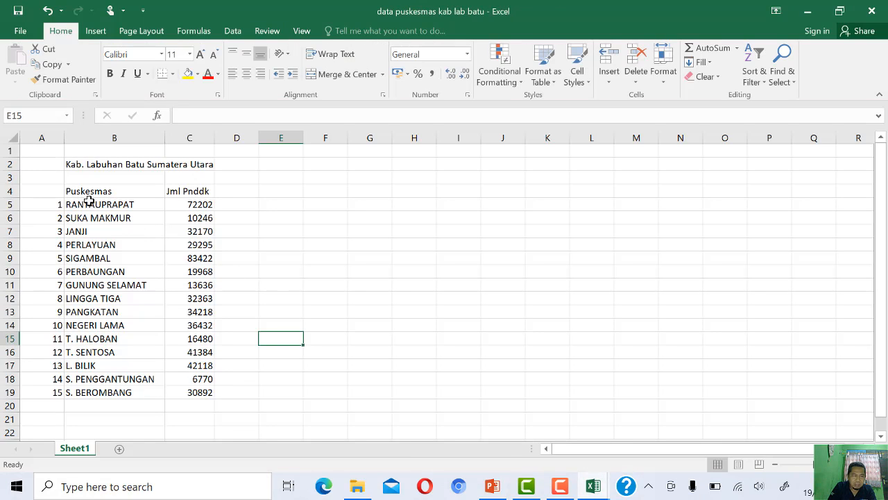
left_click_drag(88, 201, 182, 387)
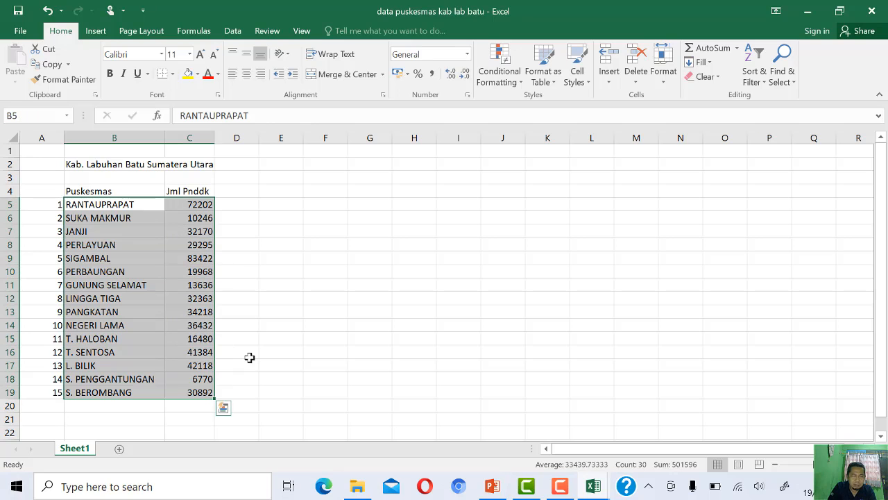
key("ctrl+c")
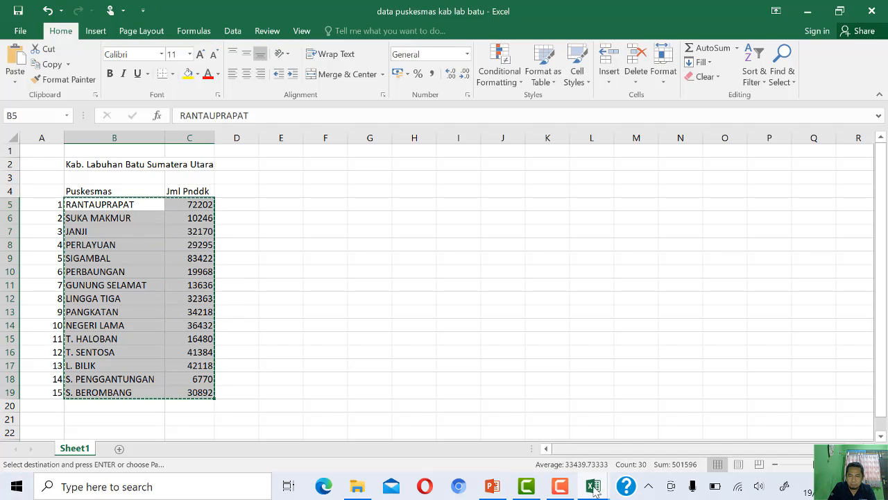
- Paste the copied names and populations as values only into the ISPA KAB LABUHAN BATU workbook, starting at the first Puskesmas row (B12)
mouse_move(587, 490)
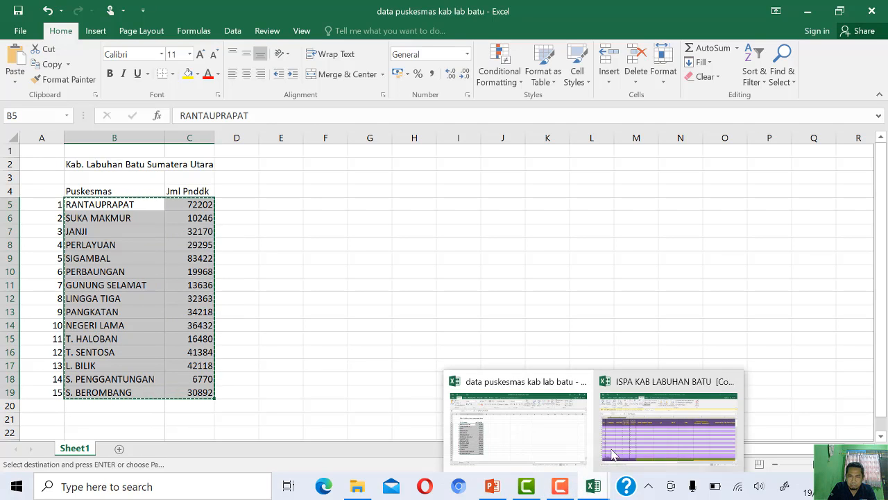
left_click(666, 427)
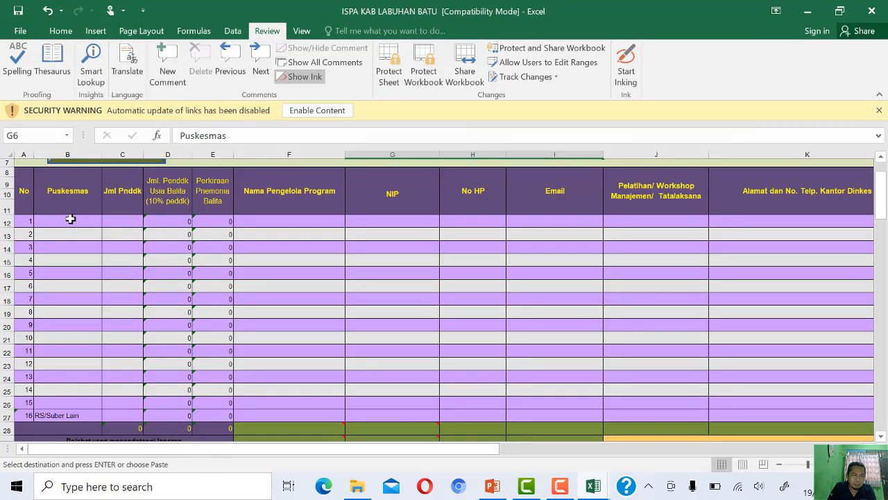
left_click(70, 218)
right_click(70, 218)
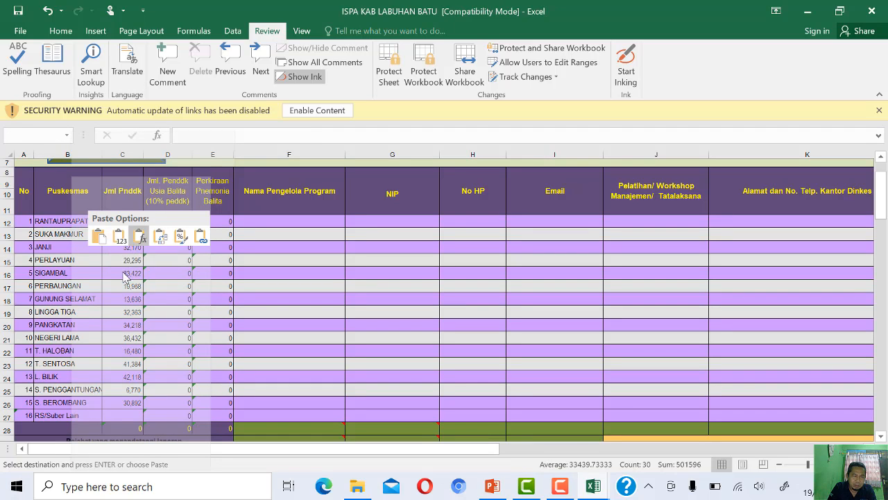
left_click(126, 255)
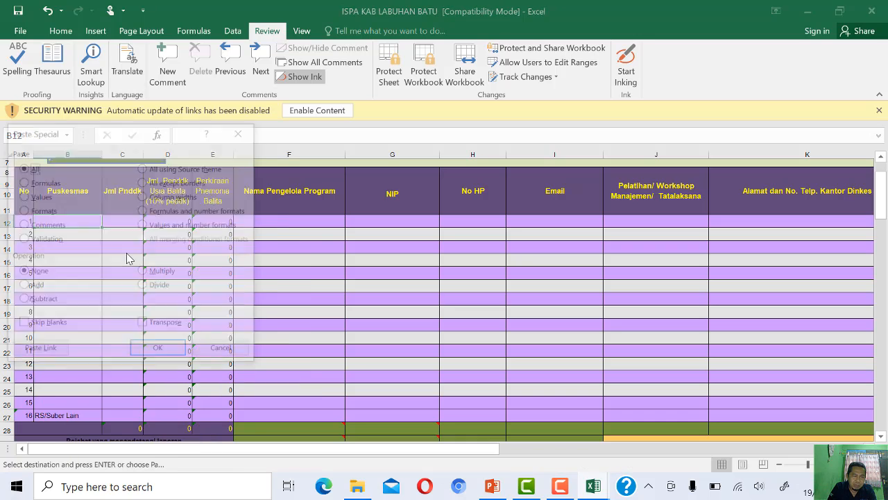
left_click(39, 196)
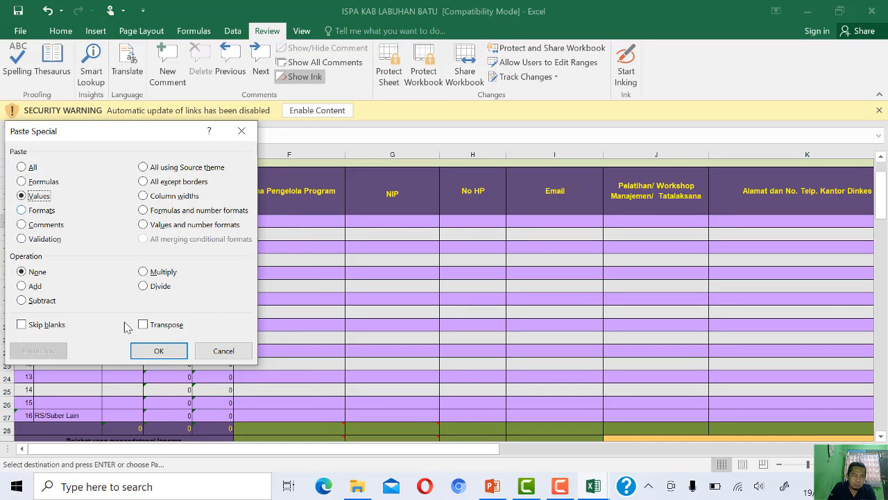
left_click(159, 351)
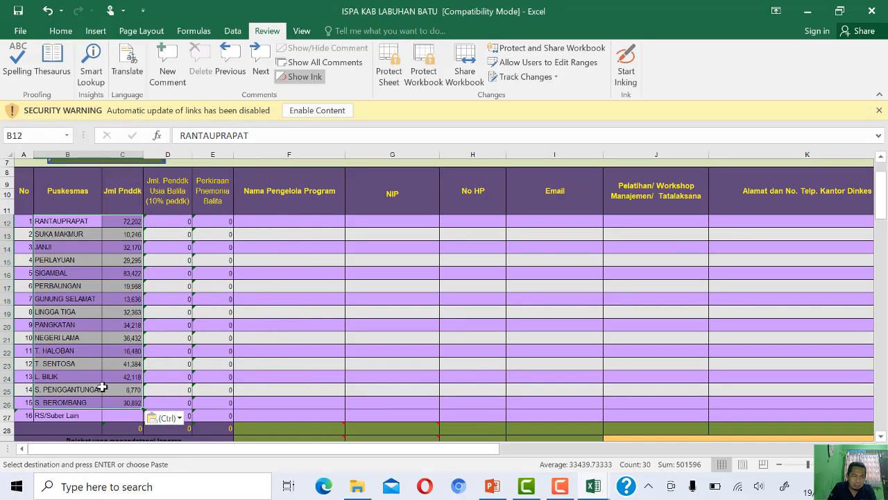
- Check the under-five population and pneumonia estimate formulas in the RANTAUPRAPAT row, and save the workbook to recalculate them
scroll(306, 308, "down", 2)
left_click(295, 309)
scroll(188, 346, "up", 2)
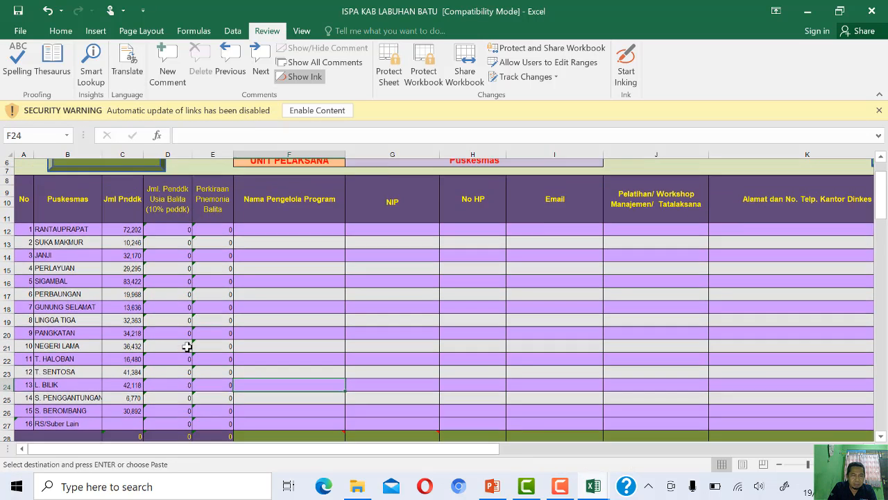
scroll(188, 346, "up", 1)
left_click(130, 259)
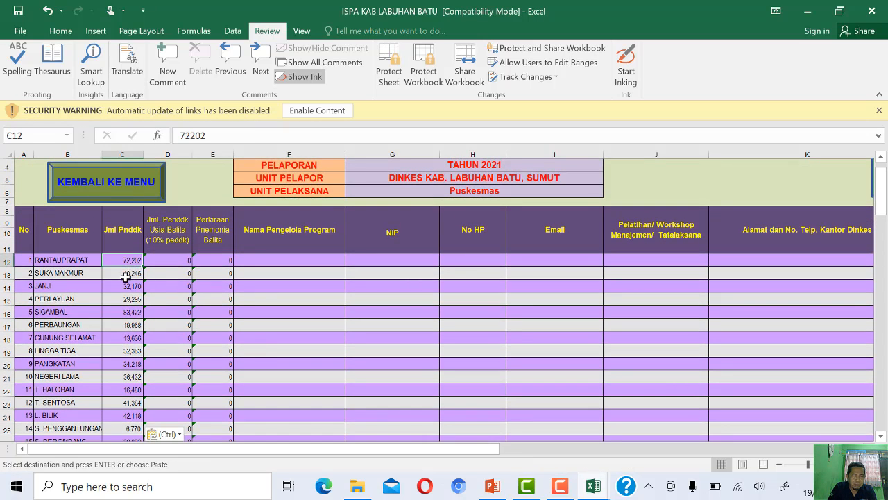
left_click(172, 259)
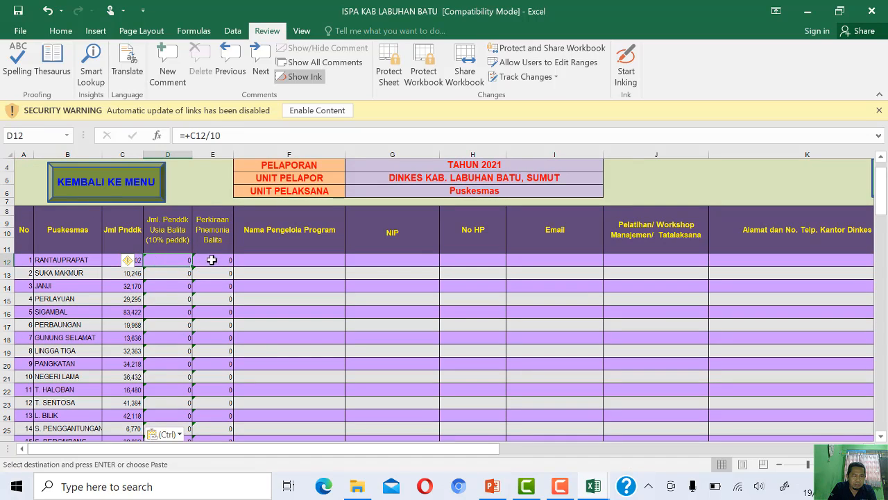
left_click(216, 260)
left_click(160, 259)
left_click(216, 259)
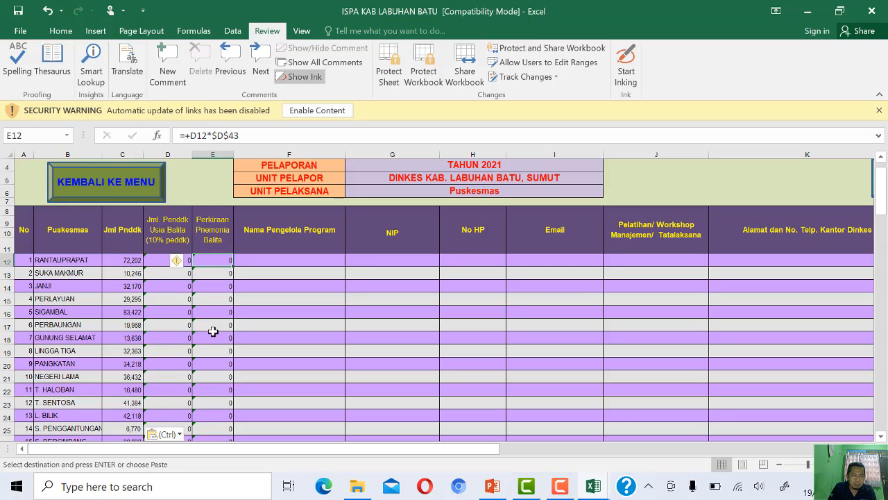
left_click(19, 12)
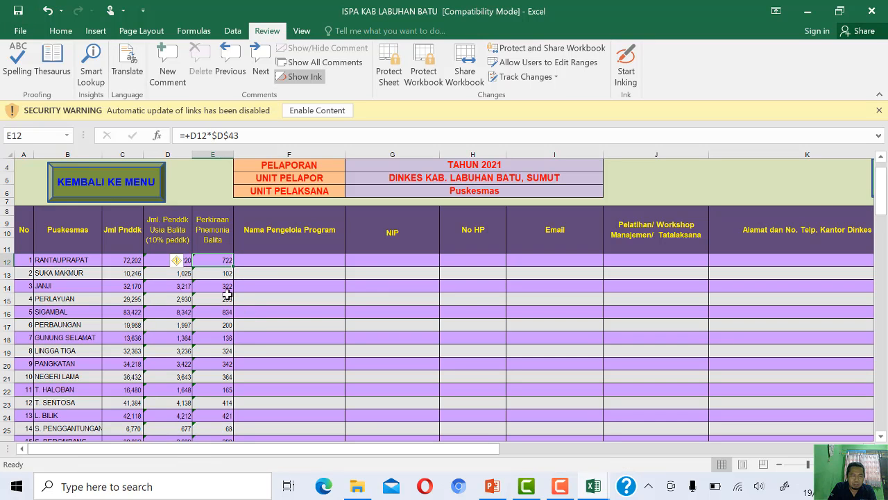
- Set the final JAN date in the RUJUKAN TANGAL LAPORAN table to 01/01/2022
scroll(484, 312, "down", 4)
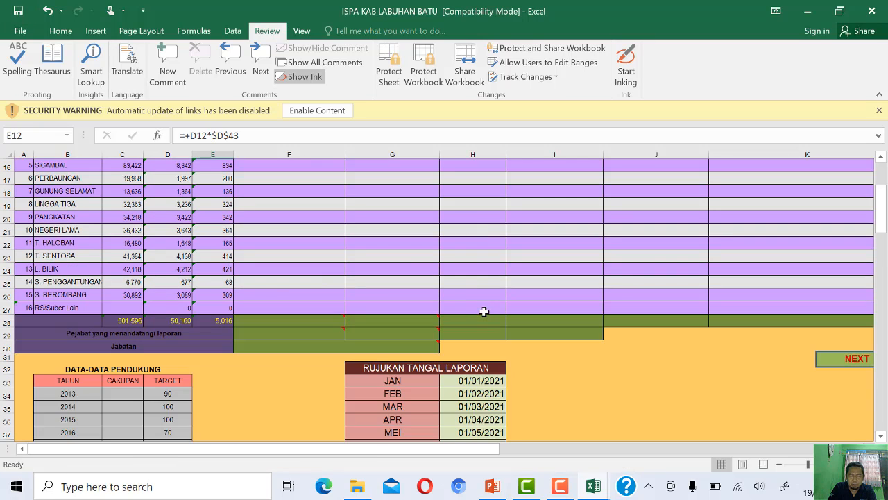
scroll(493, 311, "down", 4)
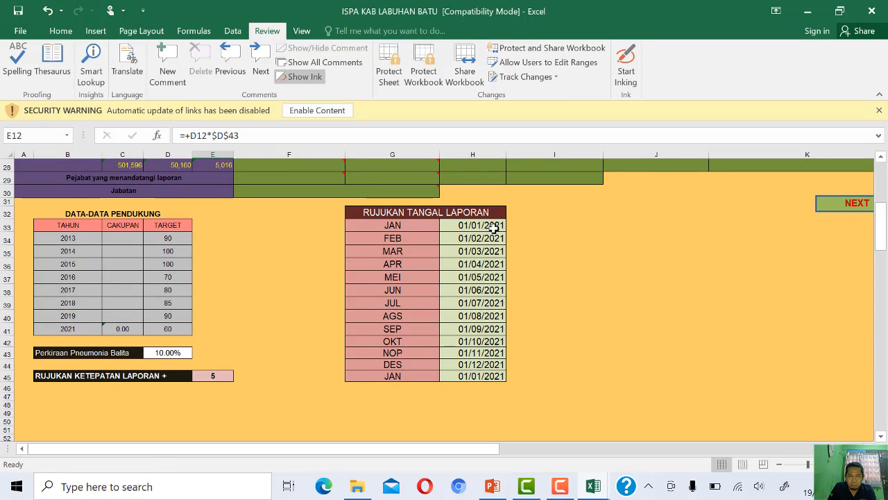
left_click(484, 374)
left_click(298, 139)
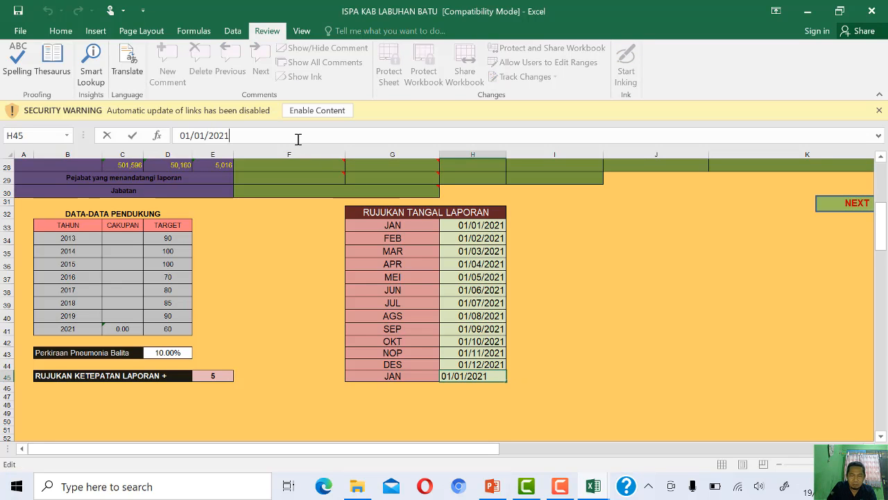
key("BackSpace")
type("2")
key("Return")
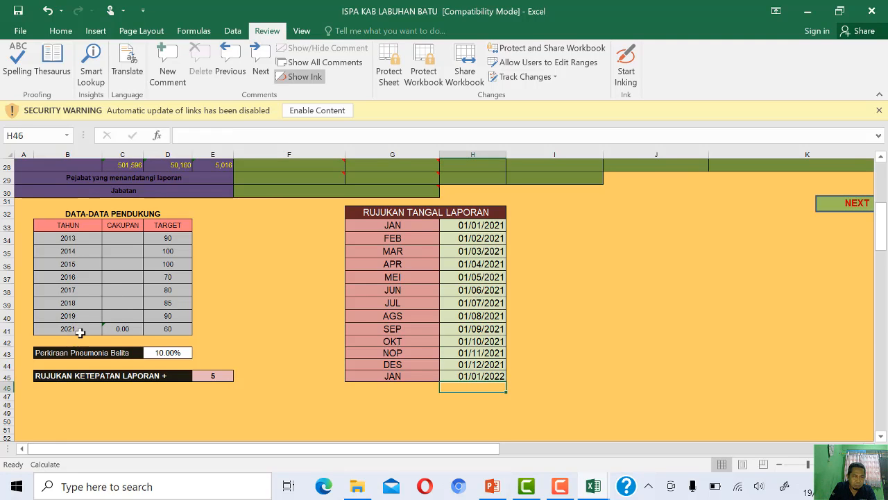
- Shift the 2014 to 2019 rows of the DATA-DATA PENDUKUNG table up one row by copying them over the 2013 row
left_click(70, 251)
left_click_drag(115, 262, 166, 313)
key("ctrl+c")
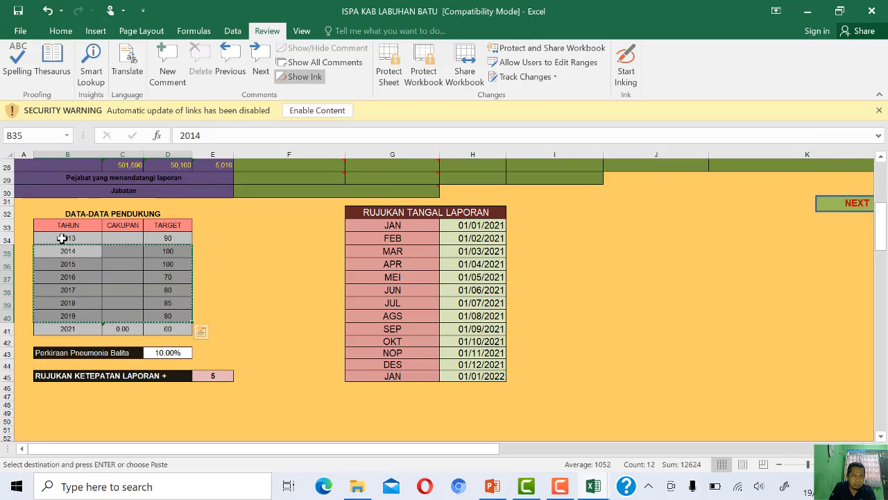
left_click(61, 238)
key("ctrl+v")
- Change the duplicate 2019 row to 2020 with a target of 60, and set the 2021 target to 65
left_click(81, 314)
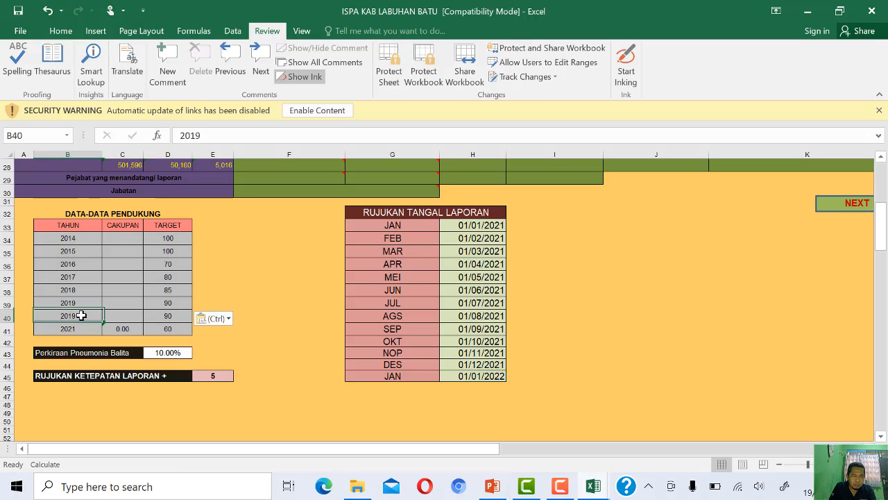
left_click(214, 136)
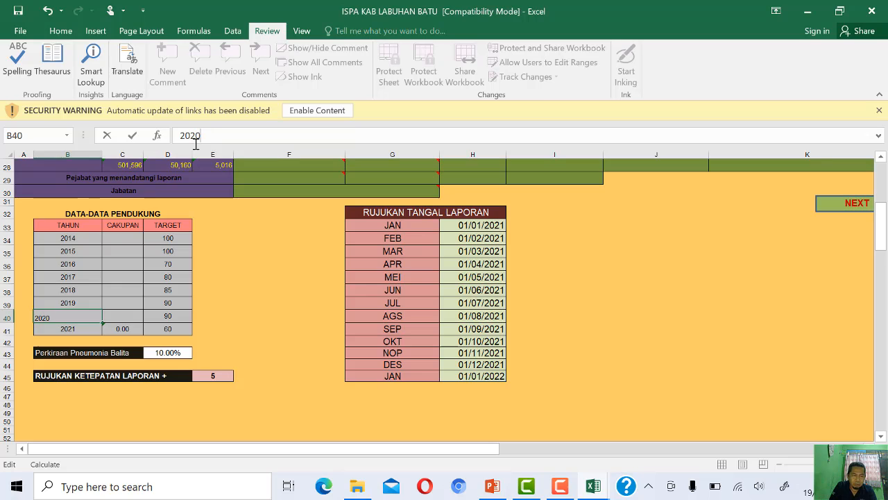
left_click(176, 316)
type("60")
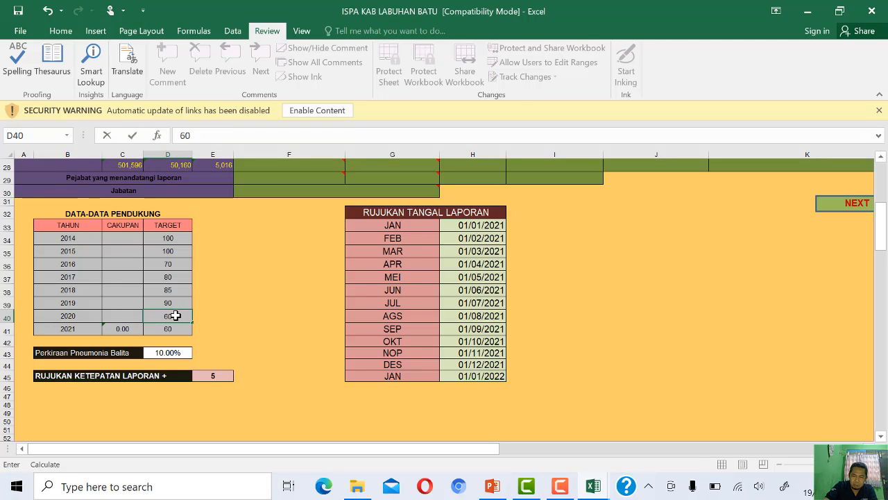
key("Return")
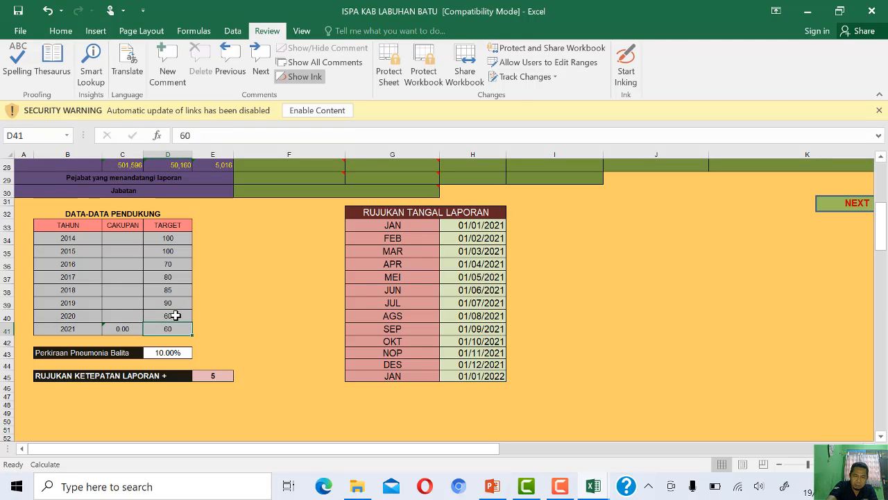
type("65")
key("Return")
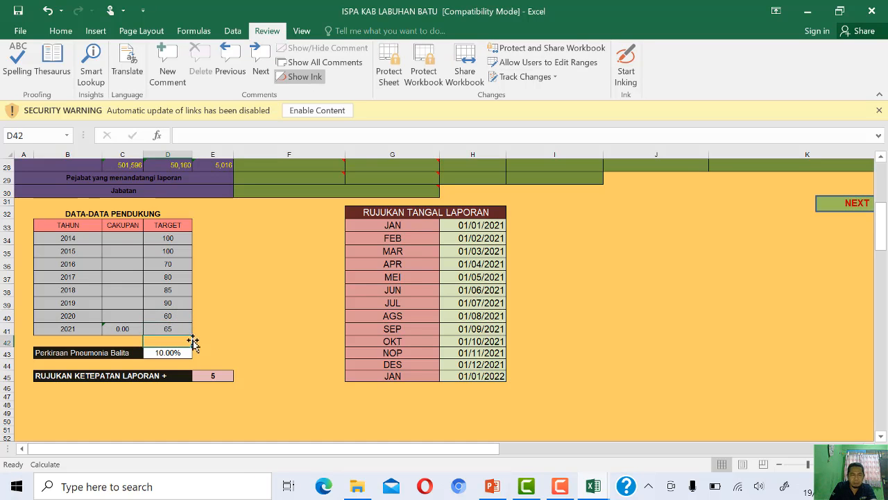
- Look up Sumatera Utara's pneumonia estimate in the PowerPoint slide, and set Perkiraan Pneumonia Balita in the workbook to 2.99%
scroll(255, 341, "up", 9)
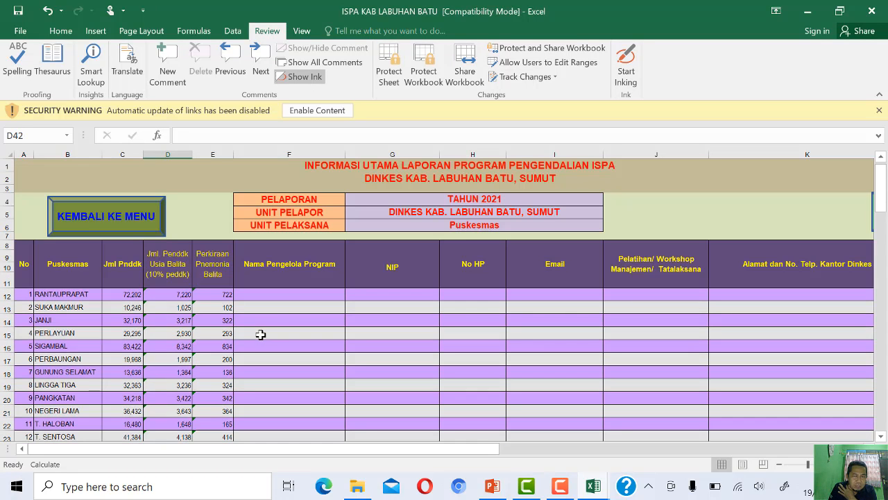
scroll(301, 321, "down", 11)
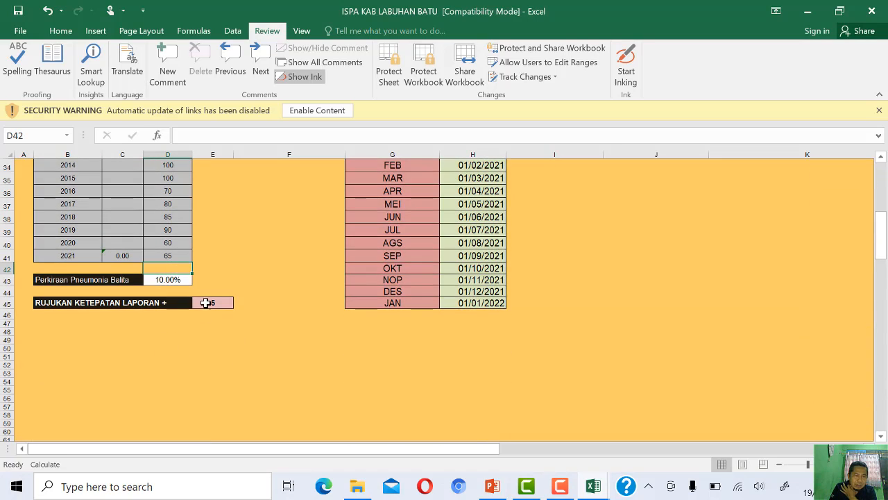
left_click(185, 280)
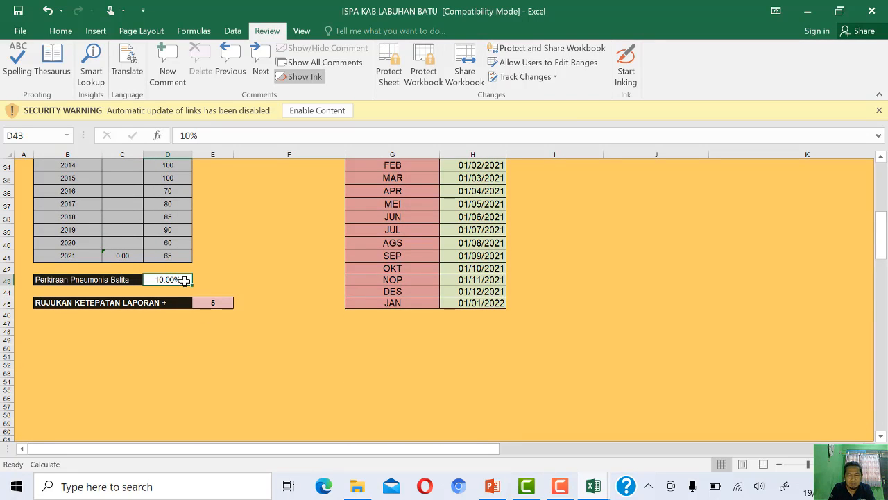
left_click(493, 486)
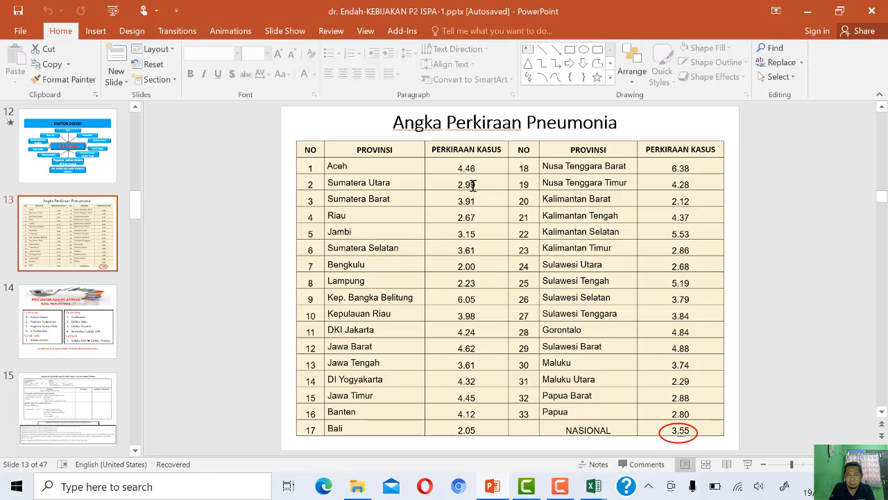
left_click(601, 489)
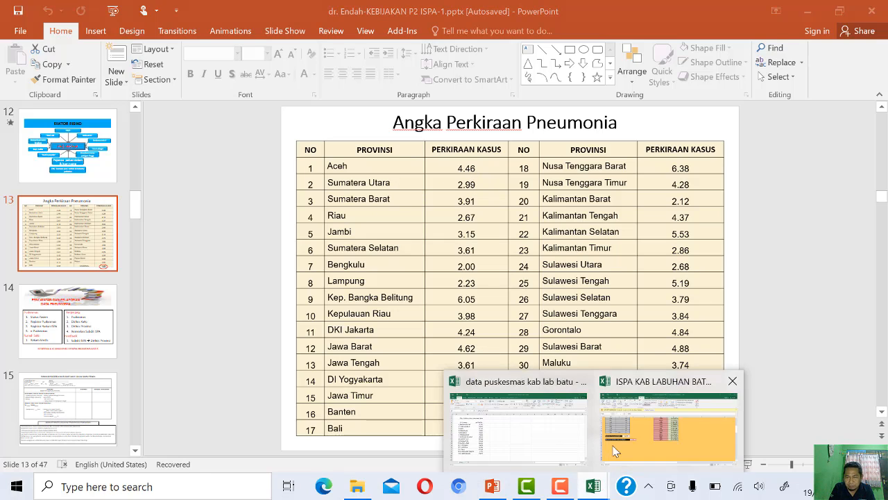
left_click(645, 427)
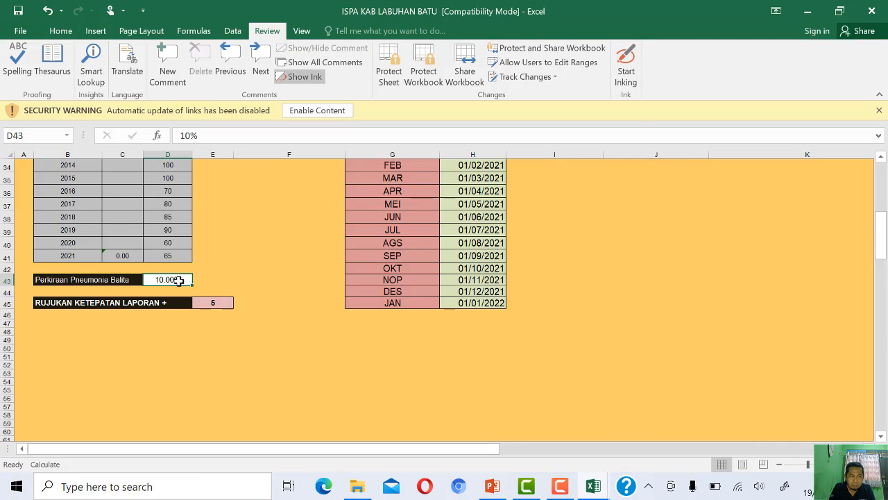
type("2")
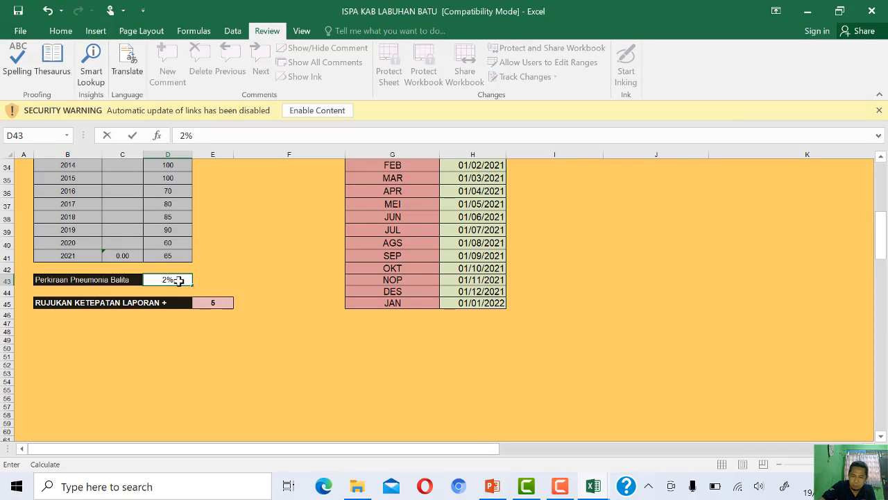
type(".99")
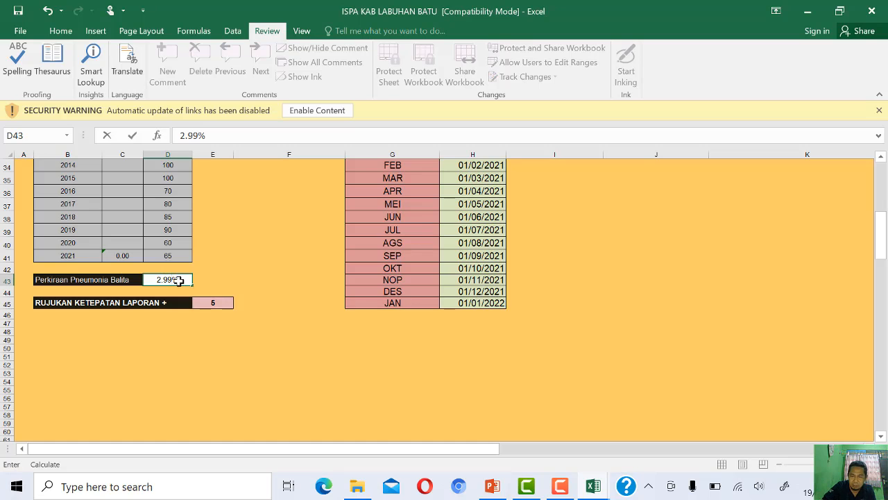
key("Return")
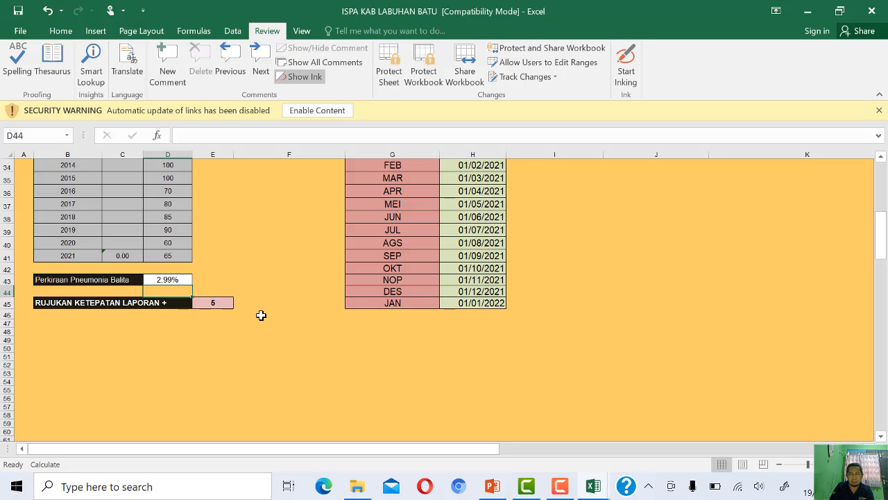
- Save the workbook to recalculate it, and check the Perkiraan Pnemonia Balita column for all puskesmas
scroll(234, 256, "up", 5)
scroll(235, 256, "up", 1)
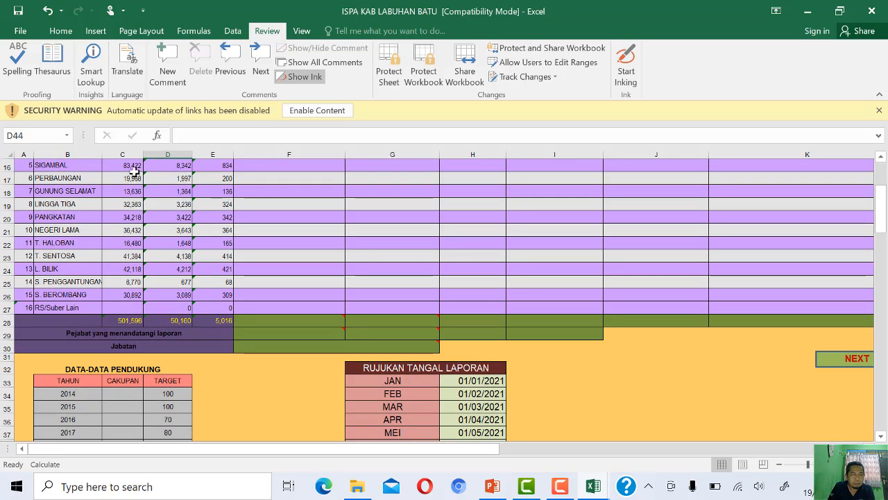
left_click(18, 10)
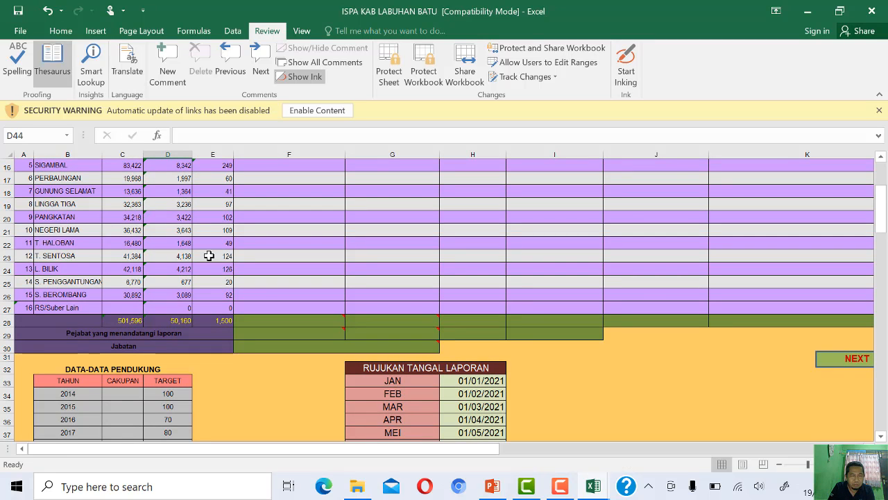
scroll(242, 371, "up", 3)
scroll(242, 372, "up", 3)
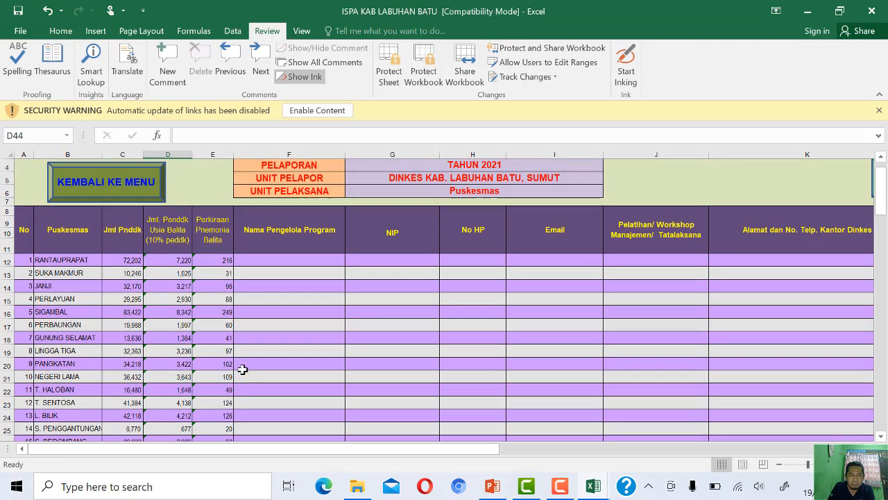
- Read the comments on the program manager and signatory cells below the puskesmas table, and enter Kabid P2 as the Jabatan
scroll(258, 345, "down", 5)
left_click(270, 319)
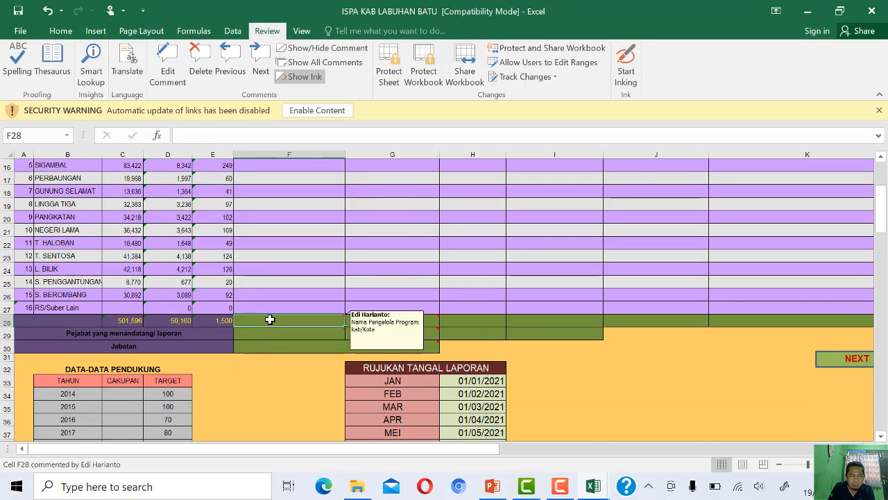
left_click(269, 335)
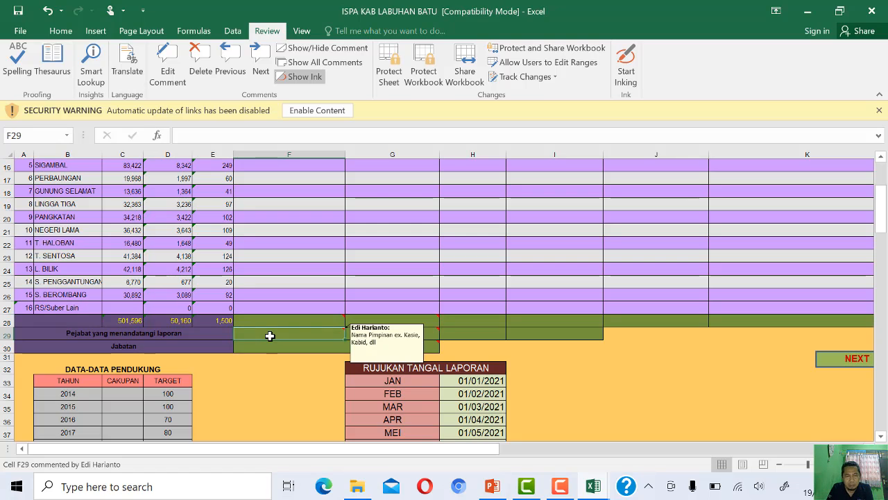
left_click(272, 347)
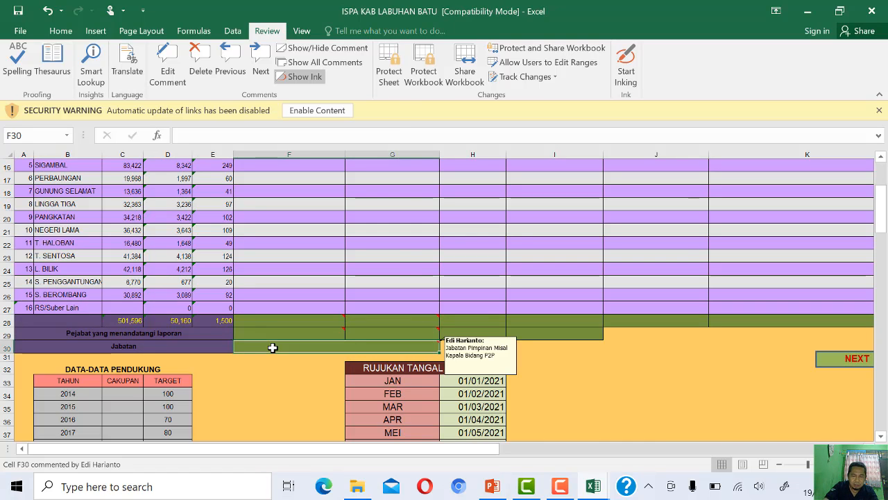
type("Kabid")
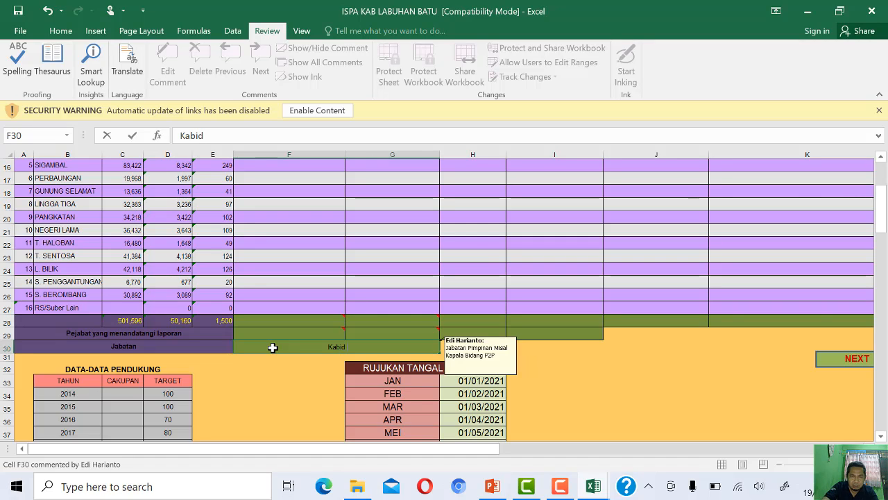
type(" P")
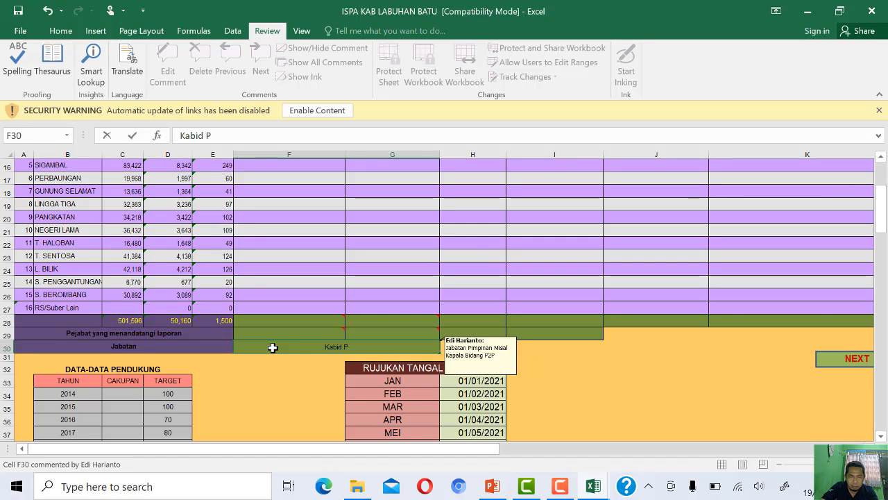
type("2")
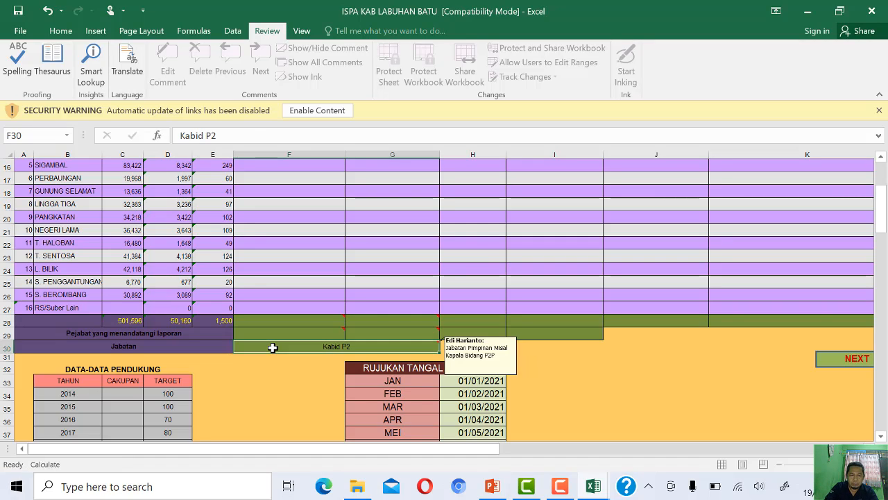
key("Return")
- Examine the name, NIP, phone and email cells for the program manager and the report signatory, including their comments
left_click(258, 332)
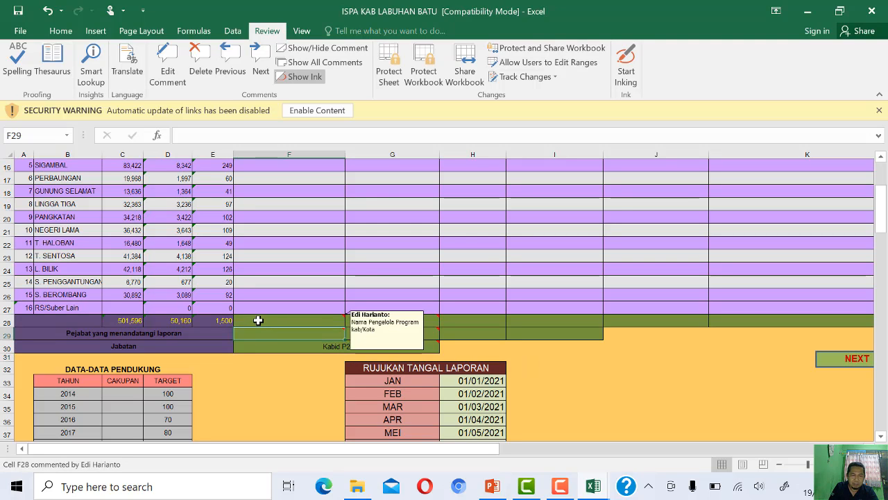
left_click(258, 318)
left_click(399, 319)
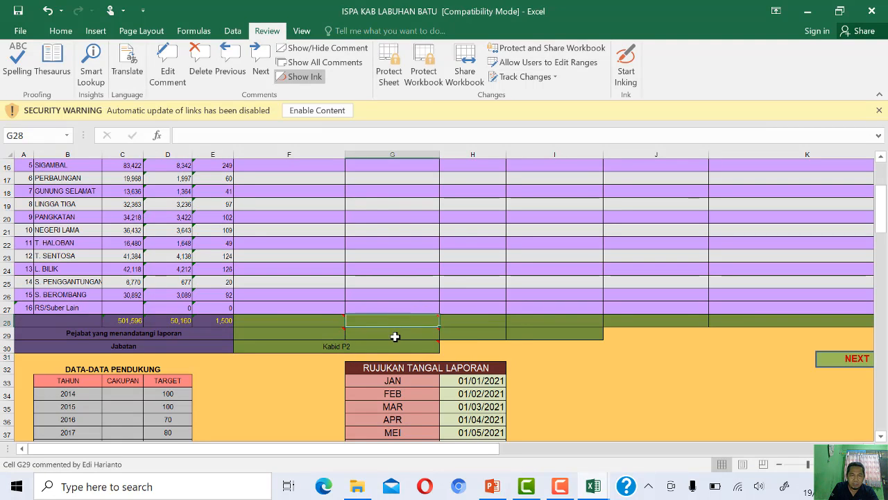
mouse_move(395, 335)
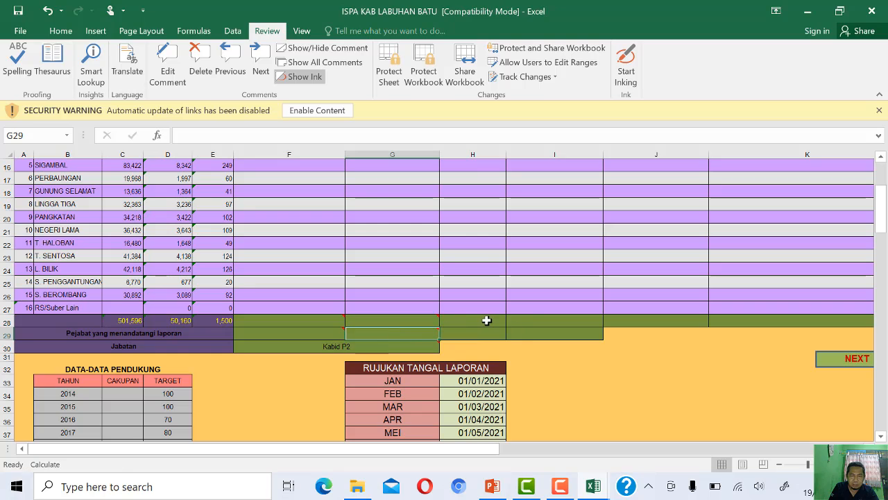
left_click(487, 320)
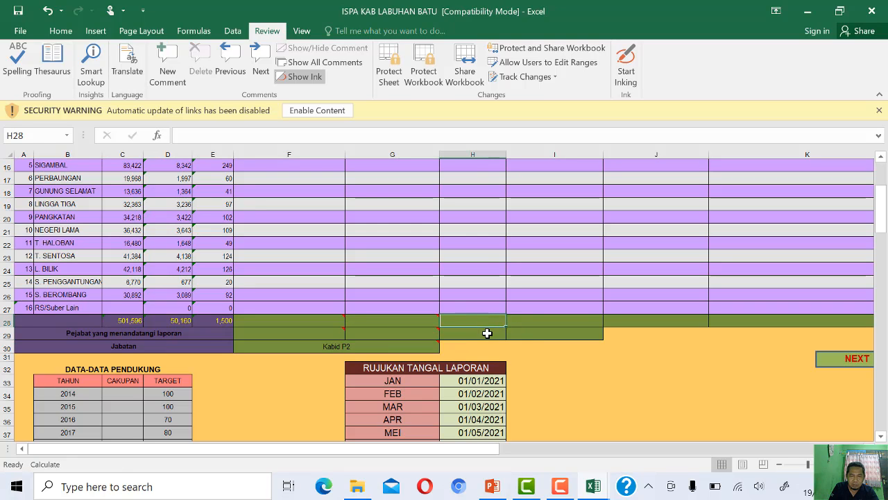
left_click(545, 321)
left_click(548, 337)
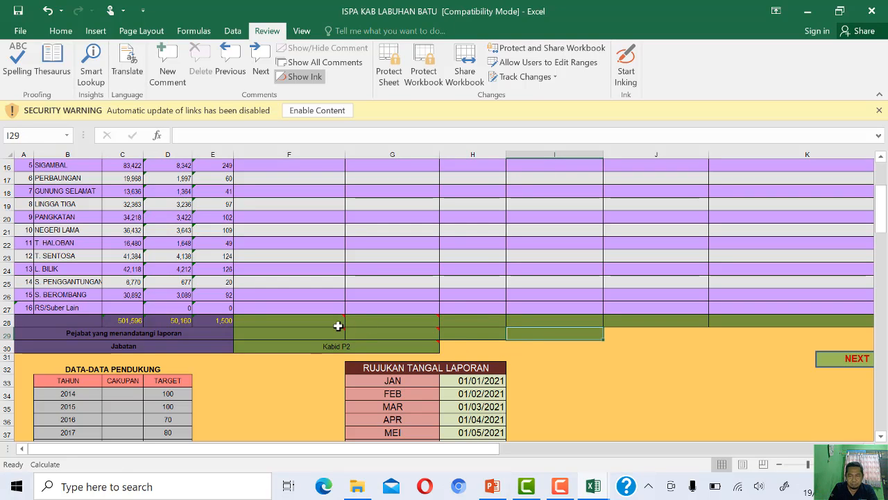
left_click(304, 319)
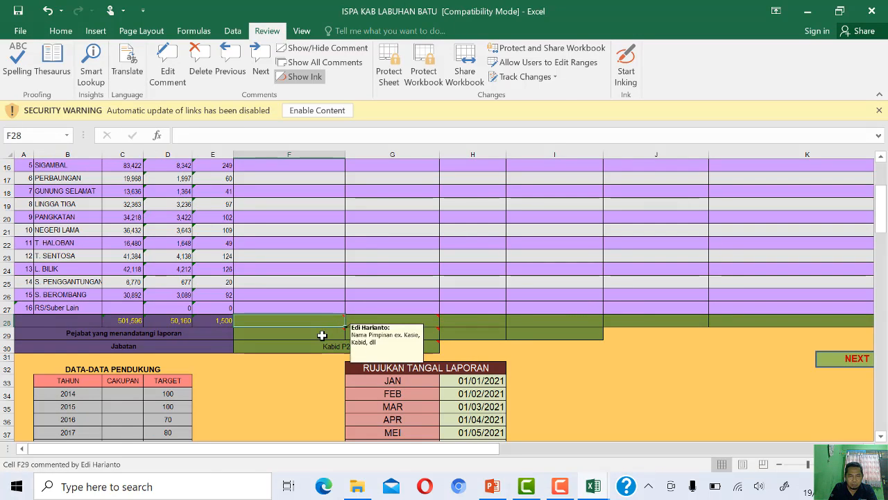
left_click(326, 334)
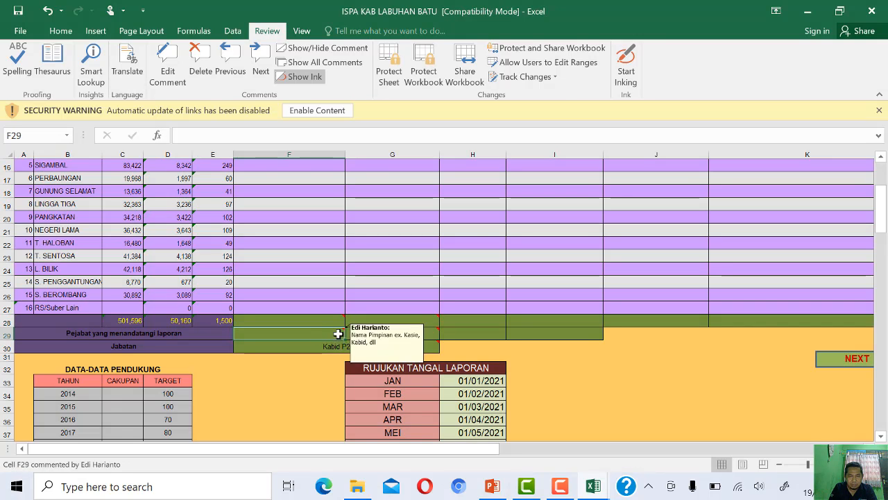
mouse_move(393, 321)
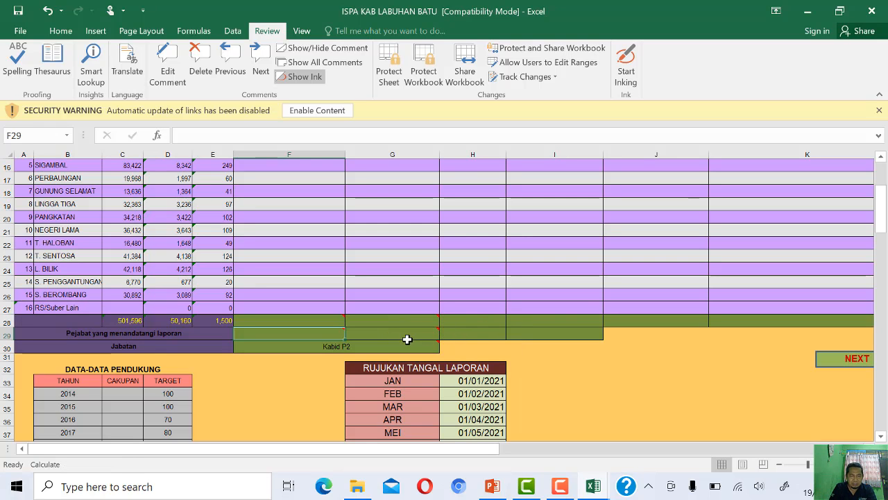
- Save the INFO UTAMA changes and check the supporting data and report date tables
scroll(209, 353, "up", 5)
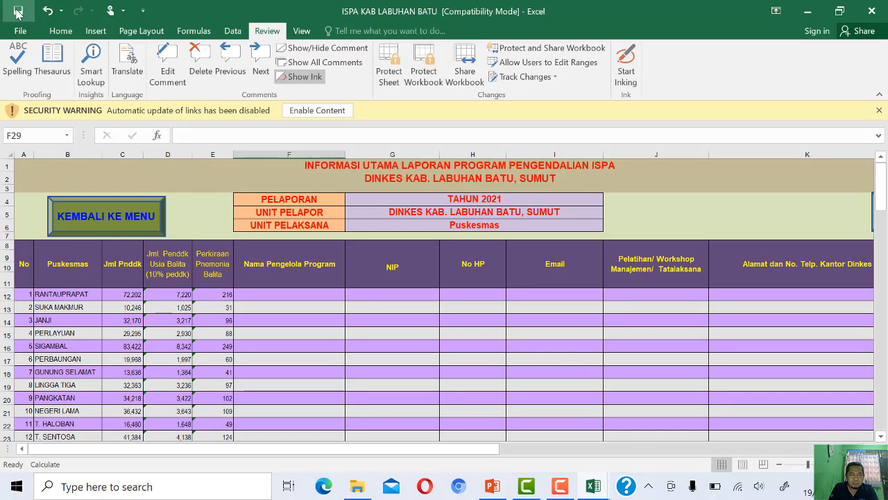
scroll(286, 215, "down", 5)
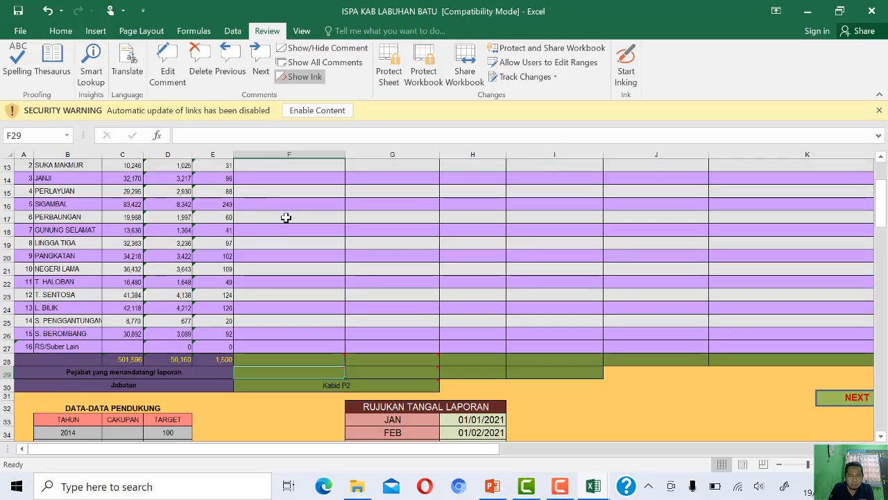
scroll(287, 322, "down", 2)
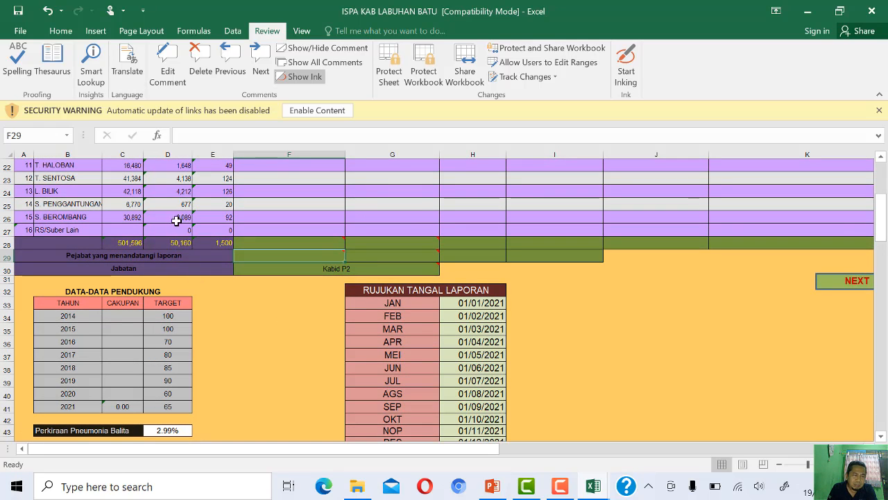
- Review the puskesmas list with its population and pneumonia figures, and return to the workbook's main menu
scroll(154, 227, "up", 1)
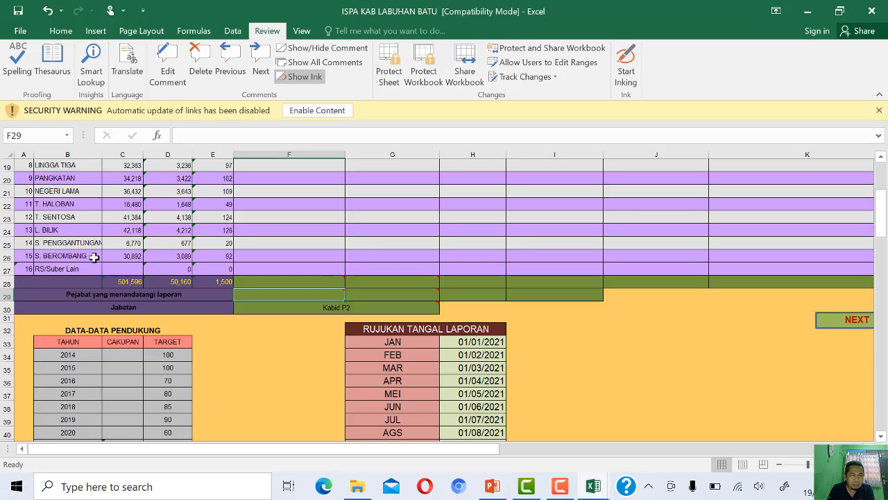
scroll(75, 215, "up", 2)
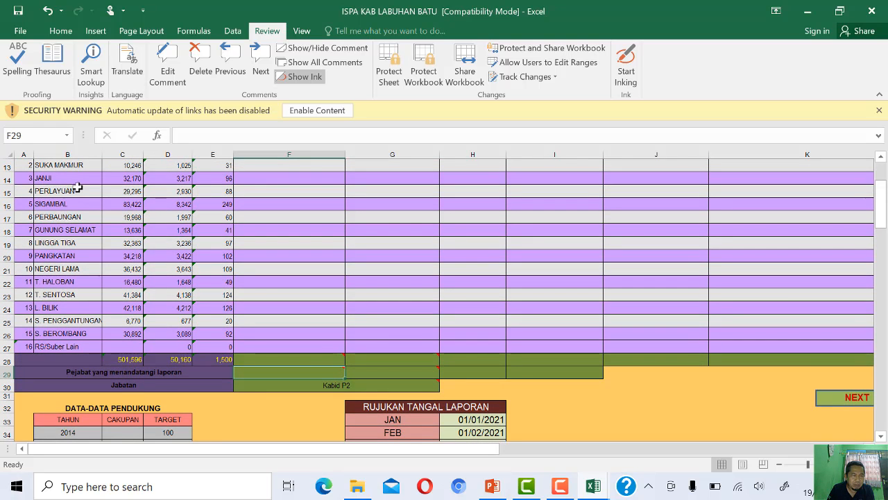
scroll(78, 174, "up", 1)
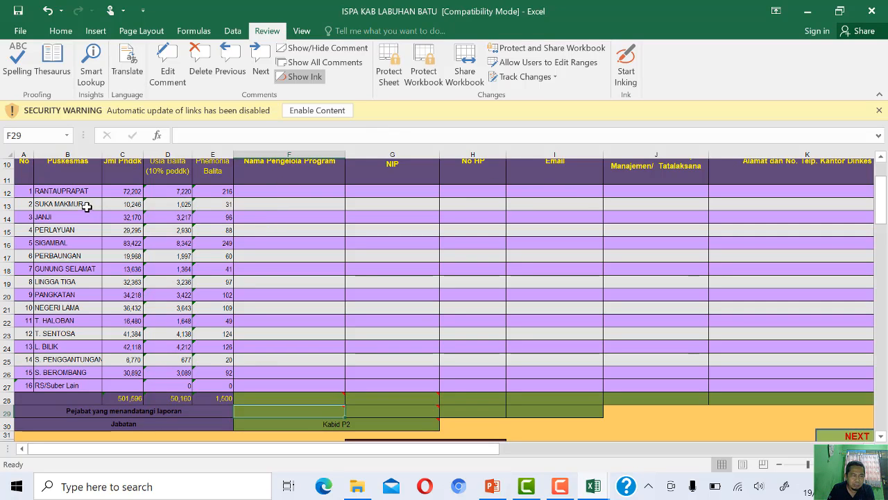
scroll(87, 216, "up", 2)
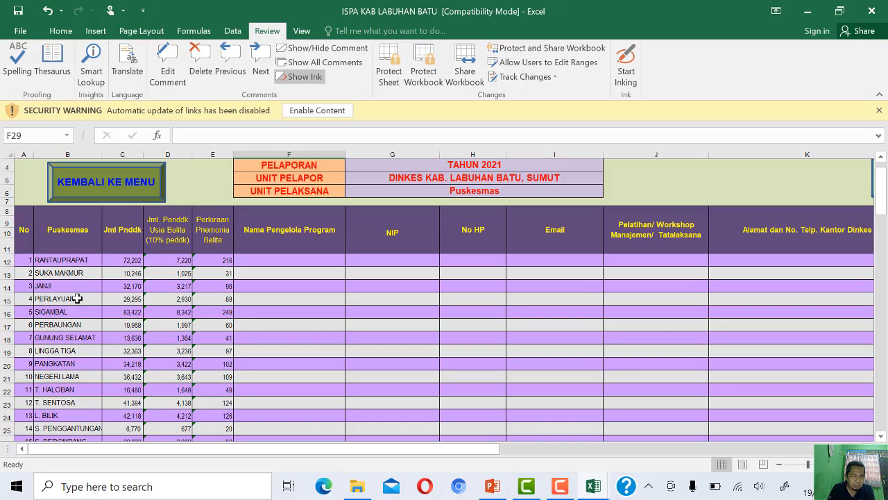
scroll(74, 305, "down", 3)
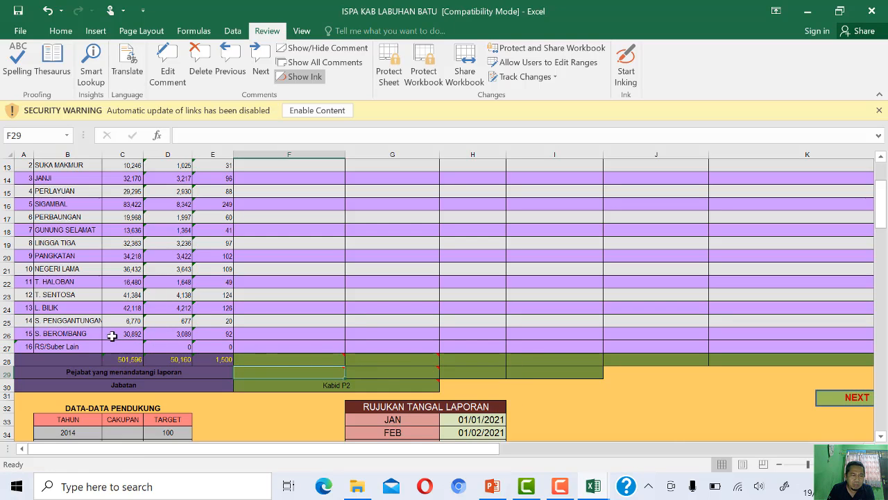
scroll(69, 343, "up", 3)
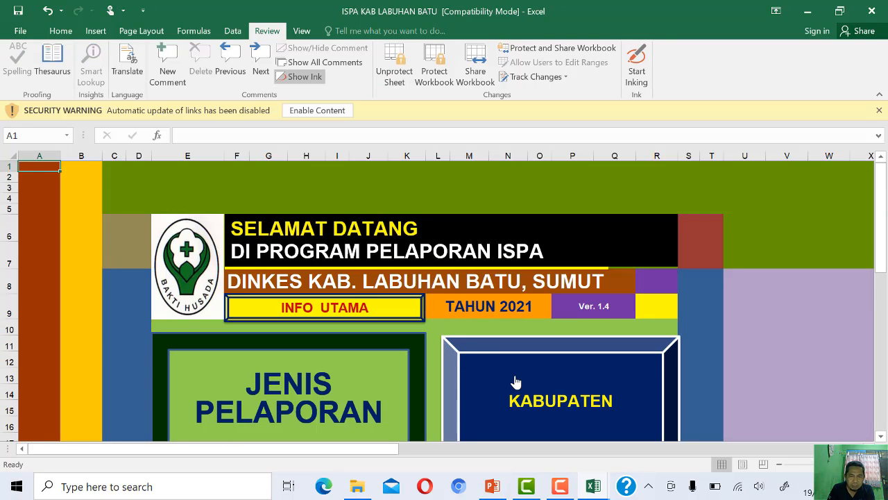
- Open the Kabupaten report for January and examine its puskesmas rows and the standard case management totals below the table
scroll(503, 377, "down", 2)
left_click(531, 321)
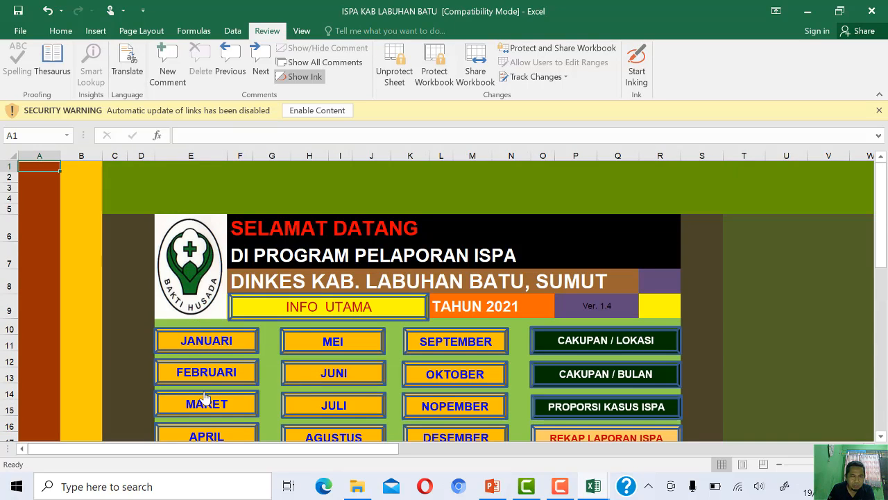
left_click(212, 341)
scroll(294, 239, "down", 3)
scroll(295, 240, "down", 1)
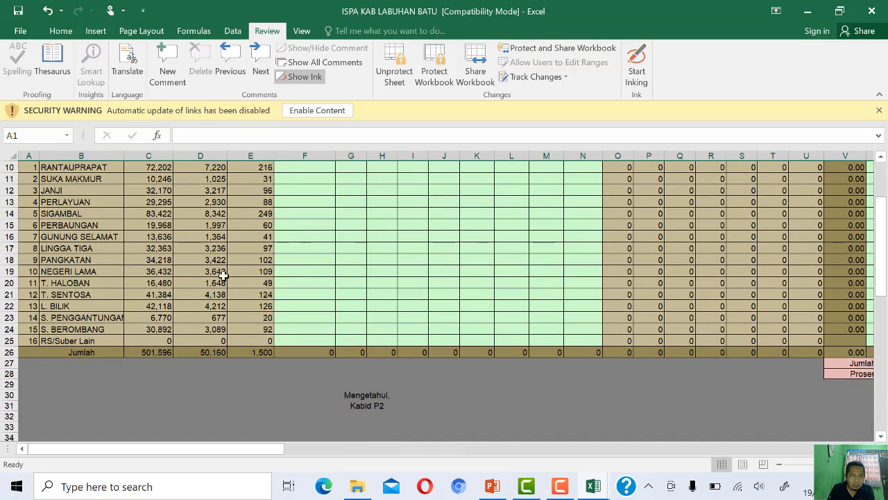
left_click_drag(270, 449, 444, 448)
left_click(558, 373)
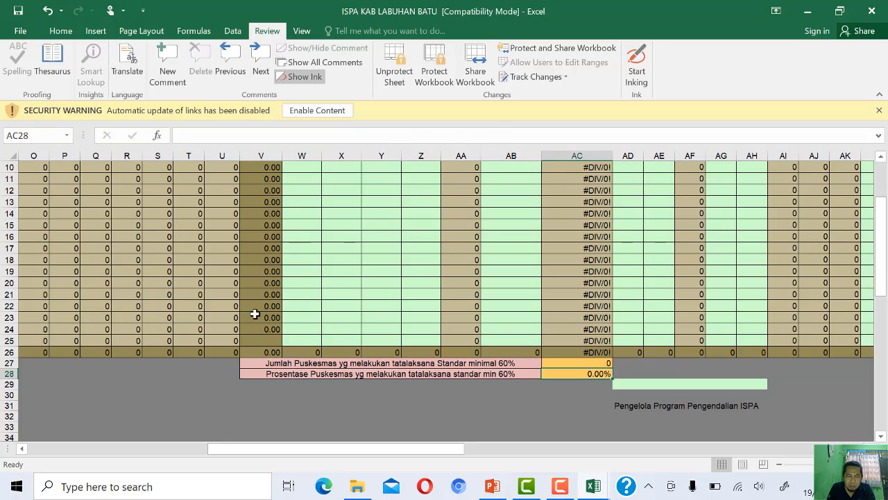
left_click_drag(224, 449, 325, 449)
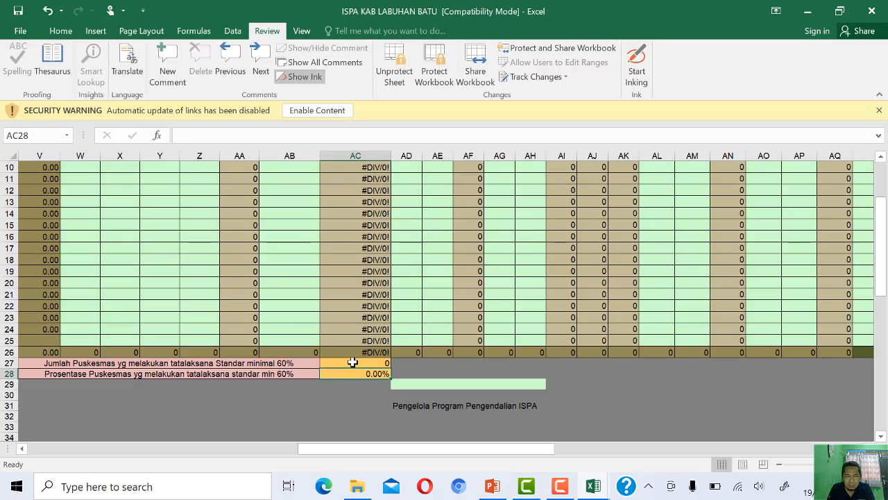
left_click_drag(544, 452, 141, 416)
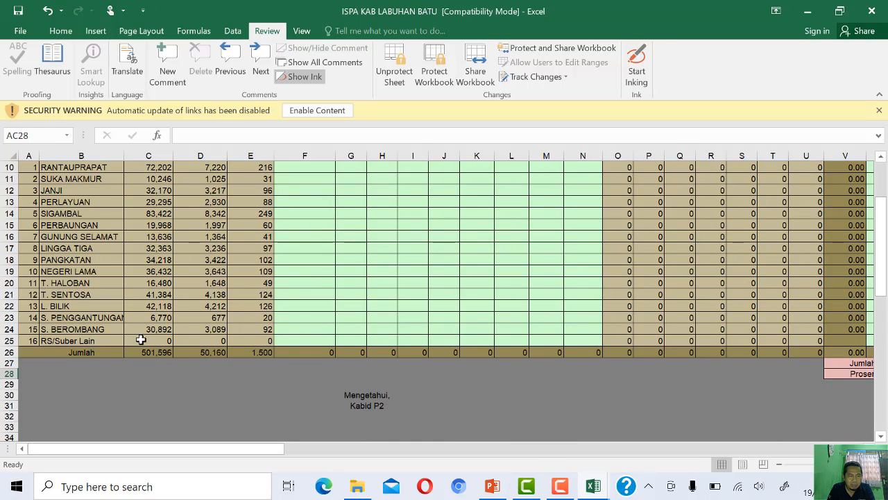
- Check the RS/Suber Lain row's entry cells against the child cough visit and pneumonia column headings
left_click(299, 341)
left_click(354, 340)
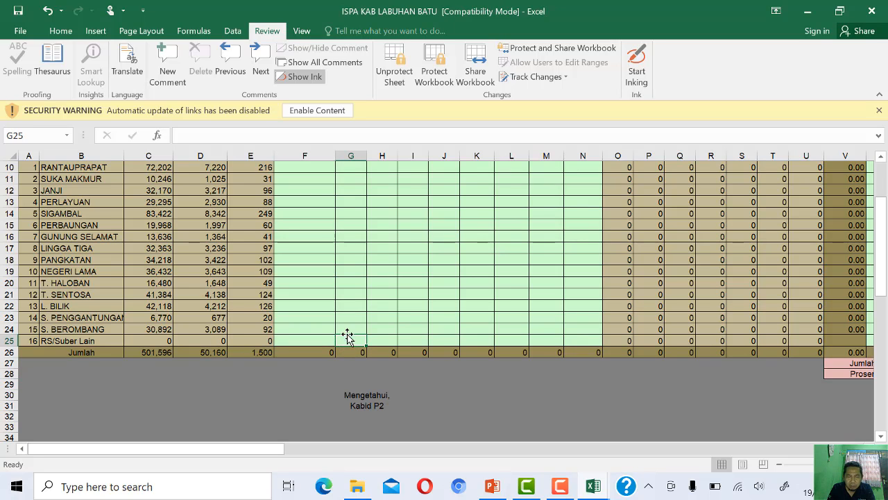
left_click(320, 339)
scroll(318, 347, "up", 1)
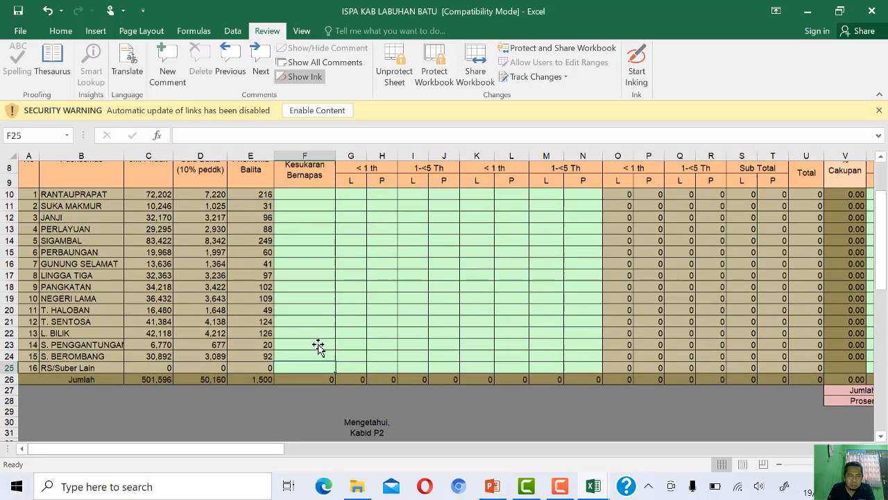
scroll(318, 208, "up", 1)
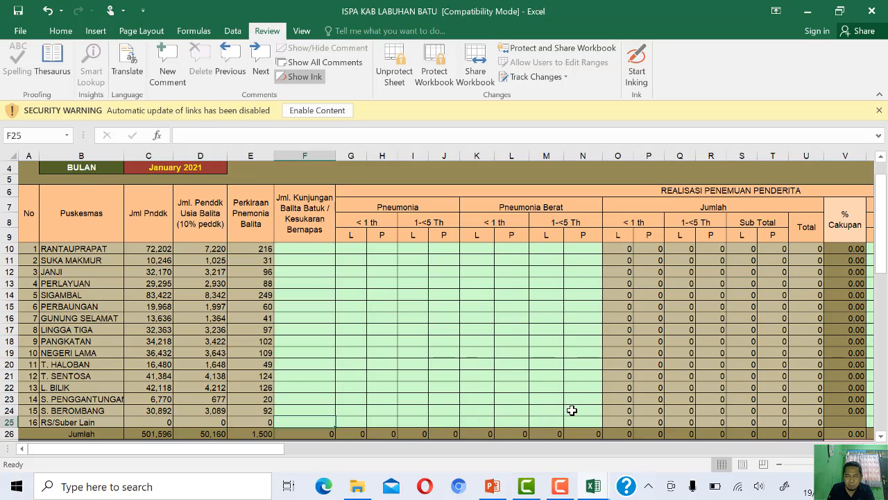
- Review the case-finding columns, from Pneumonia Berat through Batuk Bukan Pneumonia, and the rows for puskesmas meeting the 60% standard
left_click_drag(282, 450, 390, 458)
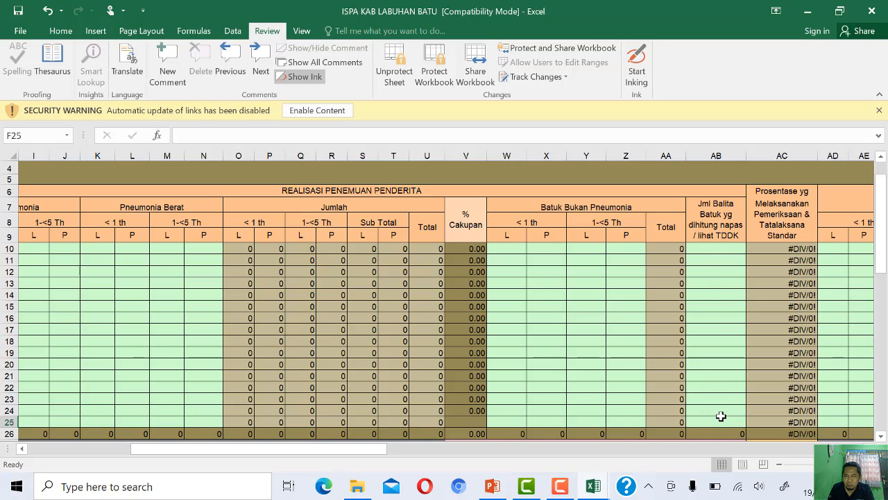
scroll(721, 415, "down", 2)
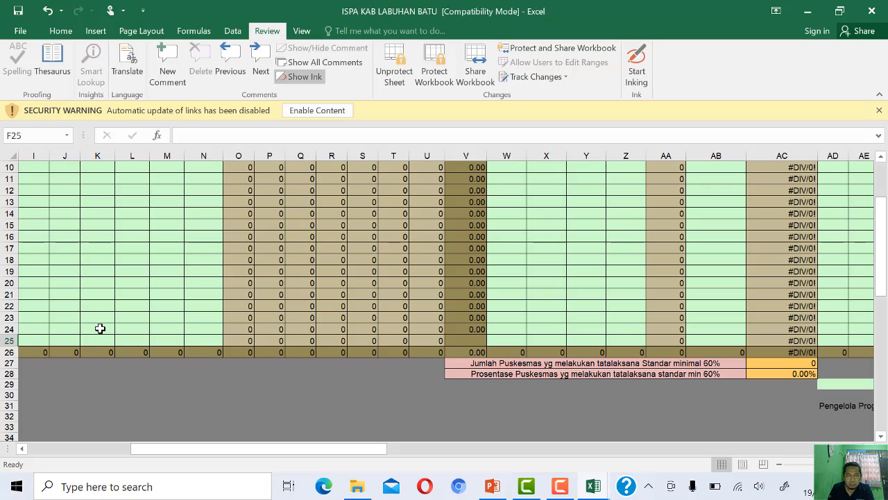
left_click_drag(194, 451, 254, 454)
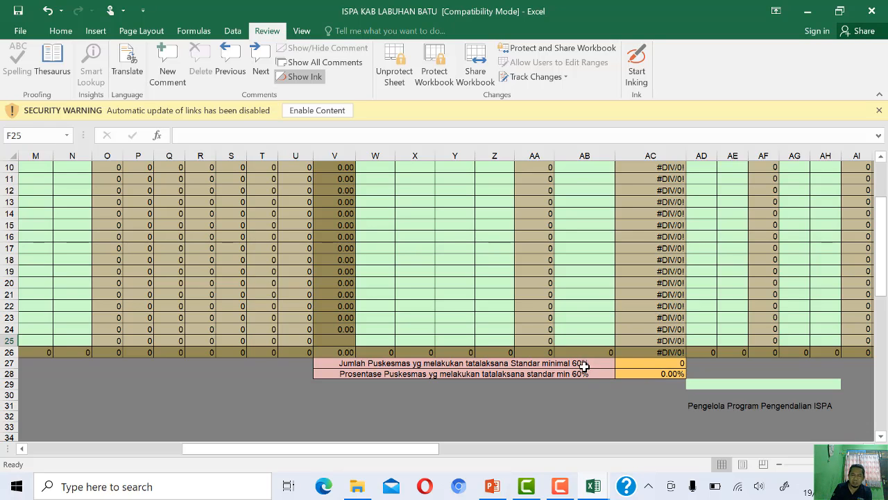
left_click_drag(387, 449, 233, 449)
scroll(301, 367, "up", 3)
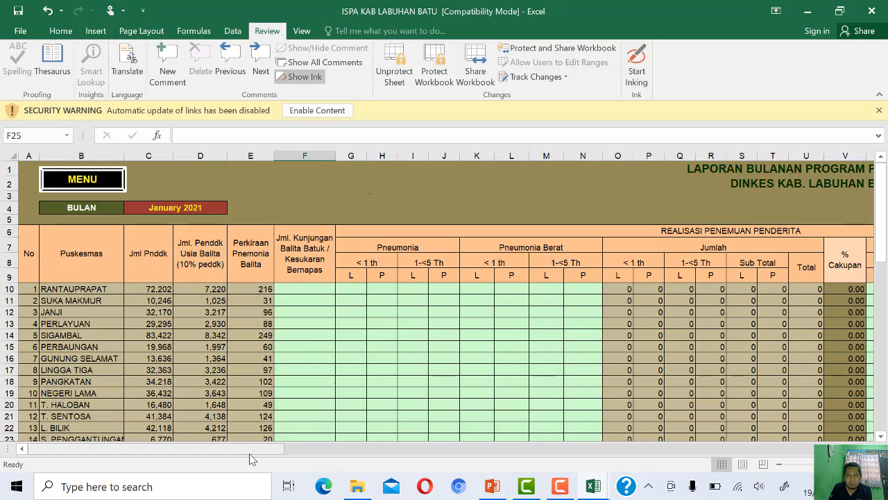
- Examine the child death and ISPA > 5 Th columns and the Tgl Laporan Masuk cells for each puskesmas
left_click_drag(252, 452, 533, 379)
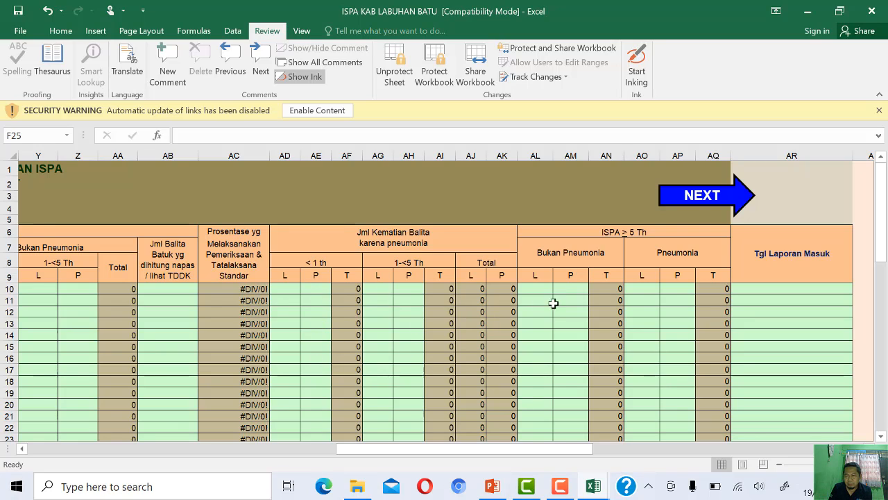
left_click(799, 299)
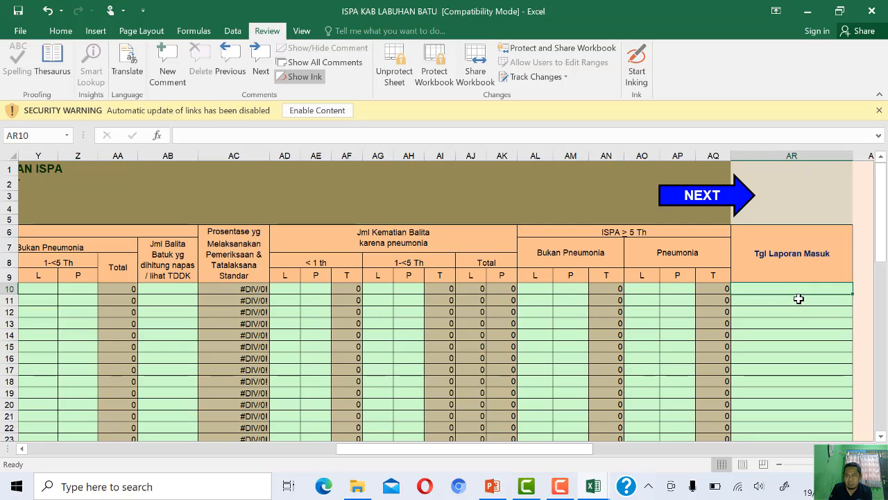
left_click(794, 286)
left_click(789, 300)
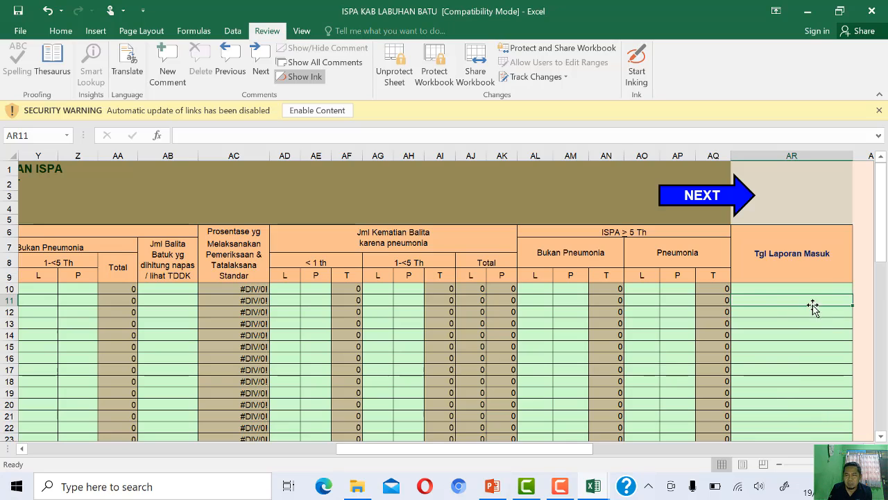
left_click(804, 284)
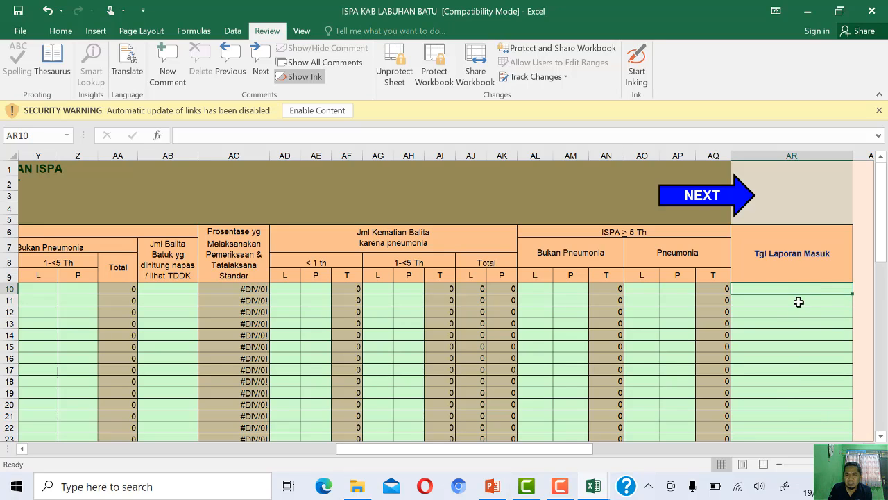
left_click(800, 302)
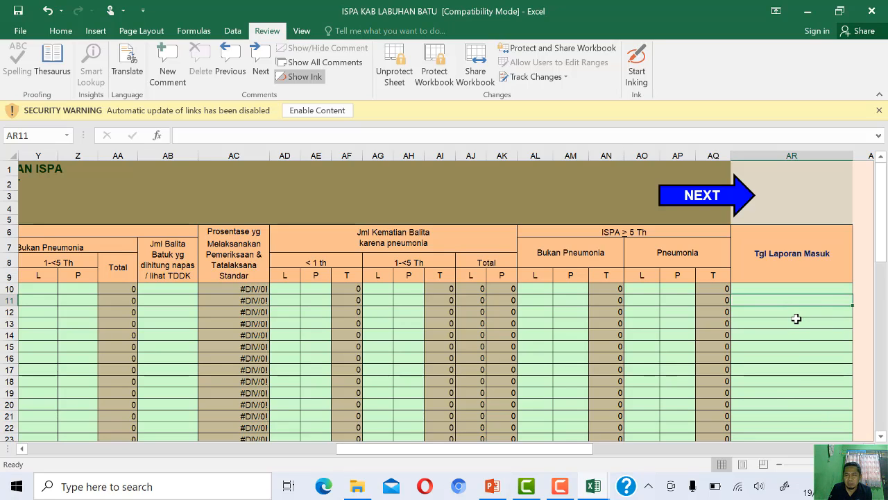
left_click(798, 315)
left_click(796, 325)
left_click(794, 337)
left_click(791, 350)
left_click(788, 357)
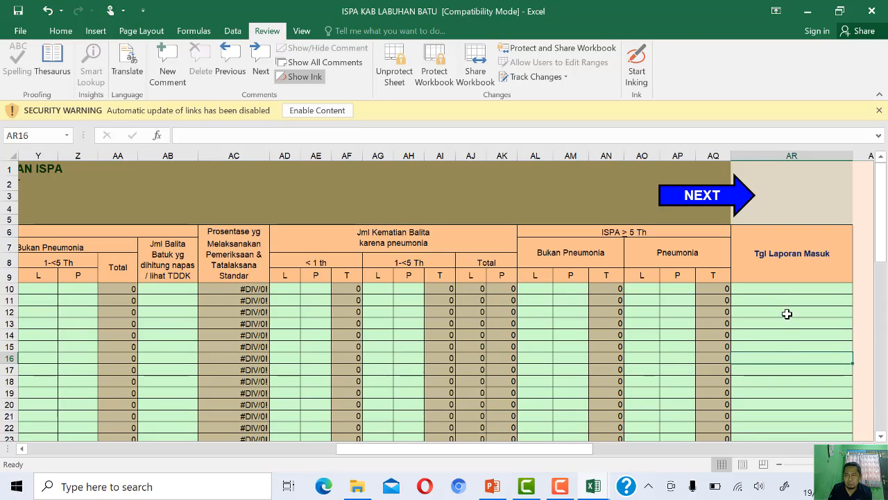
left_click(785, 290)
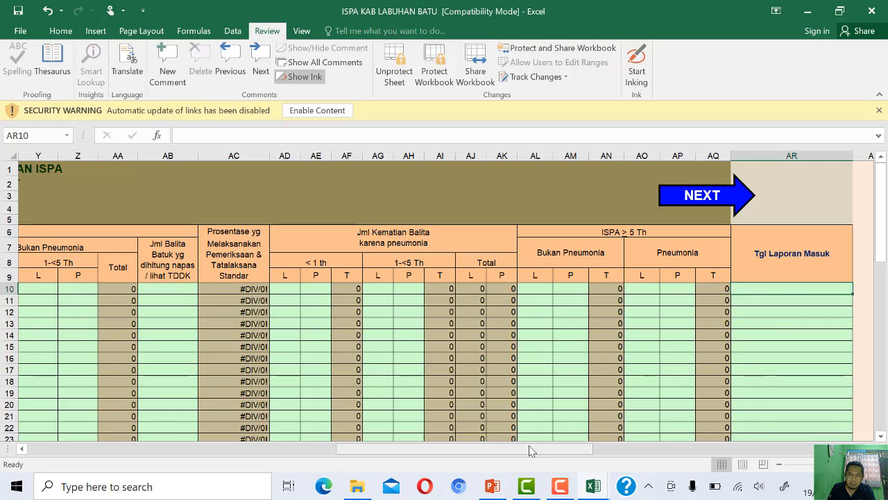
- Return to the monthly report menu, open INFO UTAMA and review its puskesmas table and signatory rows
left_click_drag(531, 448, 157, 399)
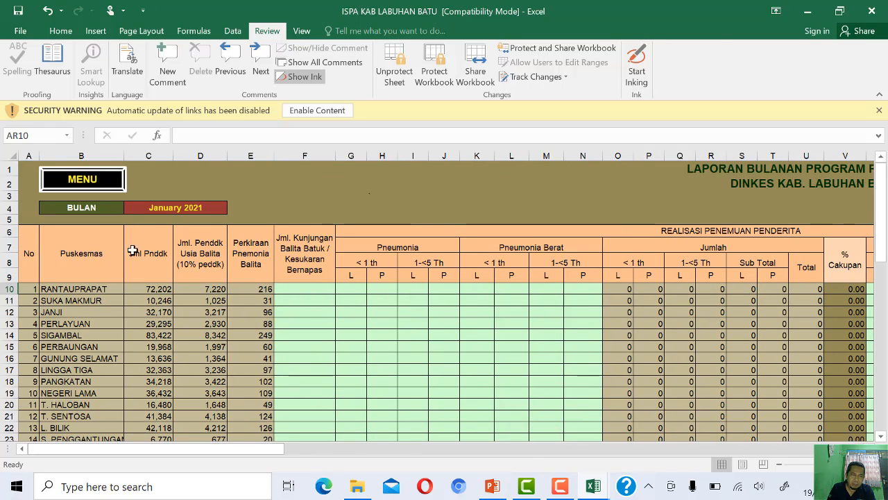
left_click(83, 179)
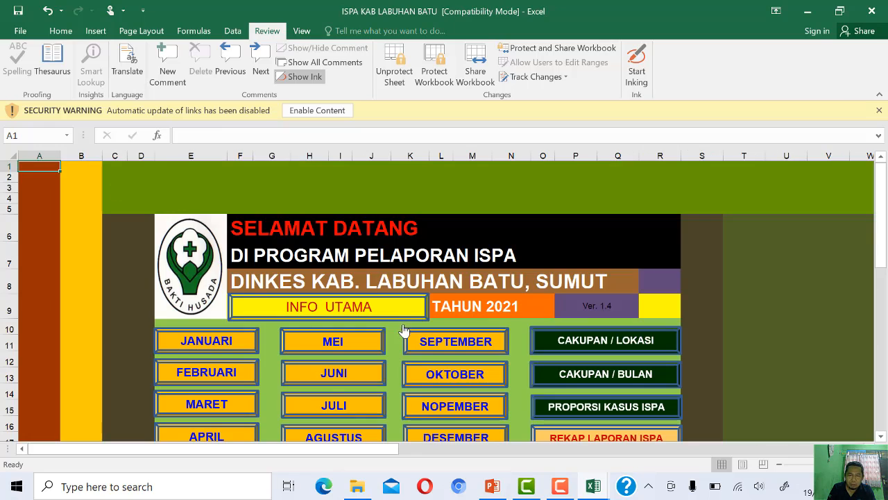
left_click(335, 308)
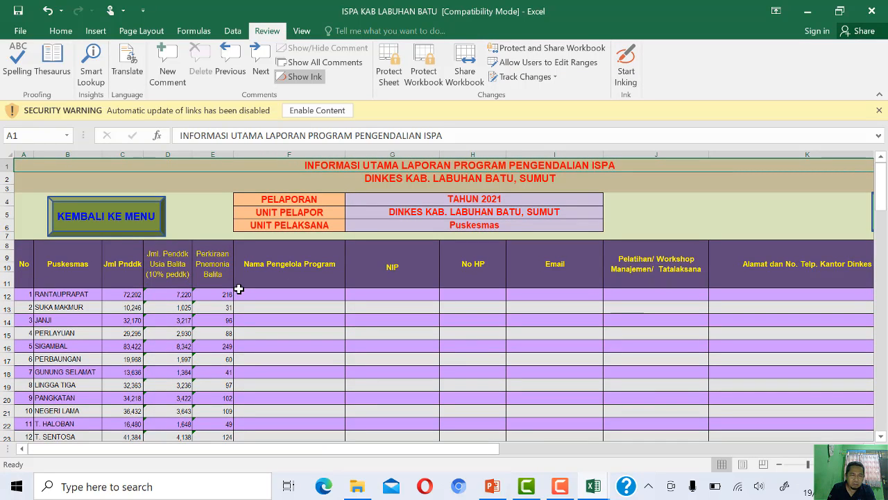
scroll(131, 326, "down", 5)
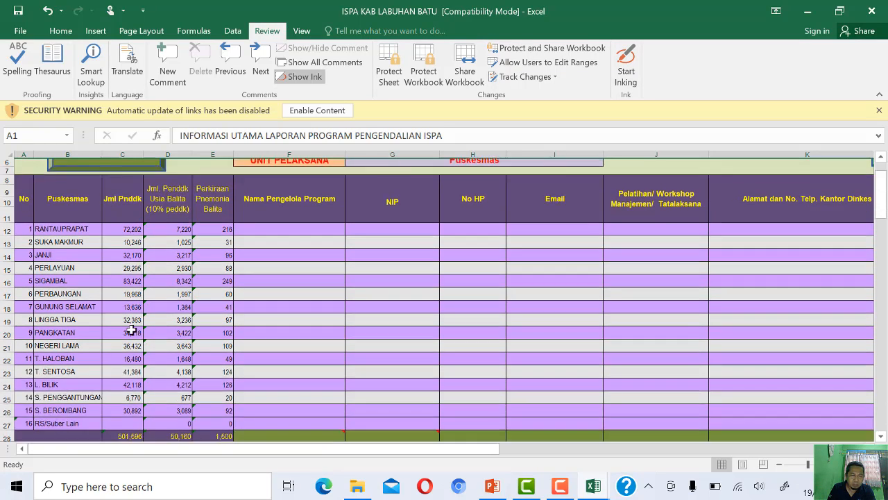
scroll(131, 331, "up", 1)
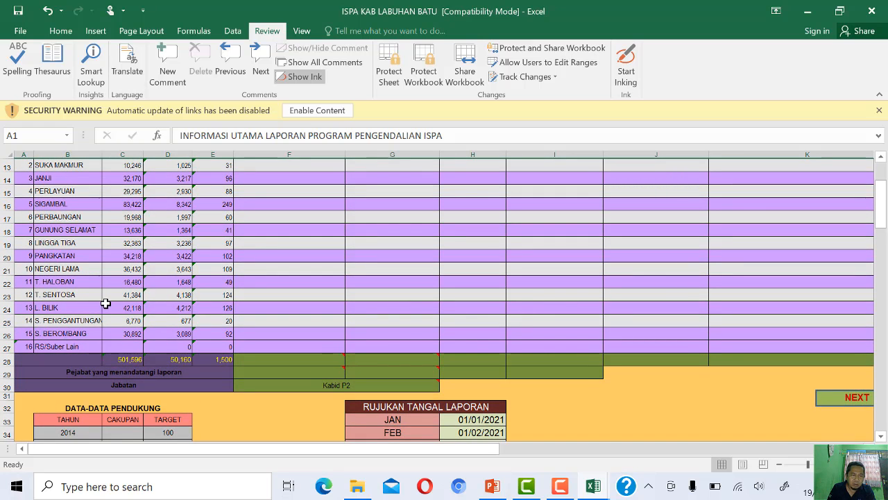
scroll(105, 303, "up", 1)
scroll(105, 303, "up", 1)
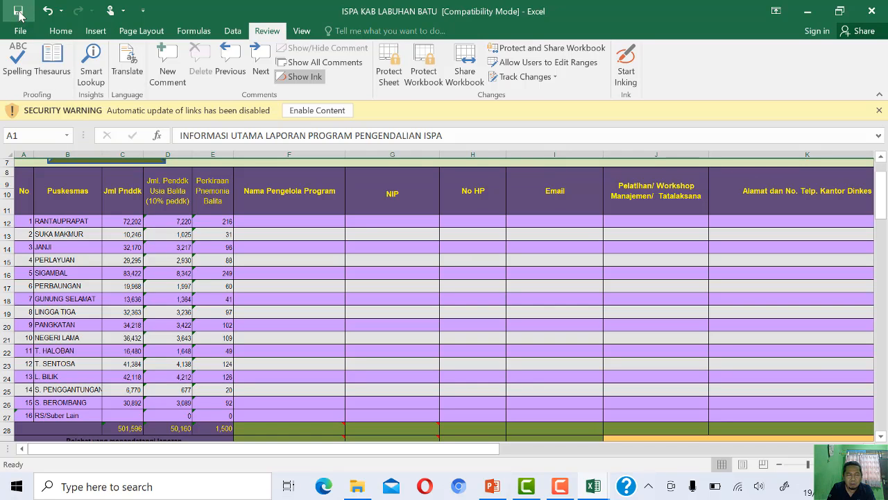
left_click(560, 486)
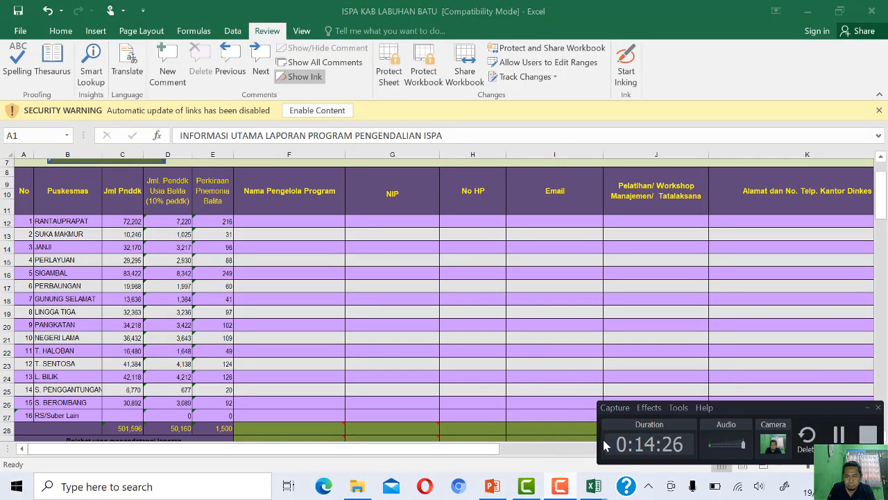